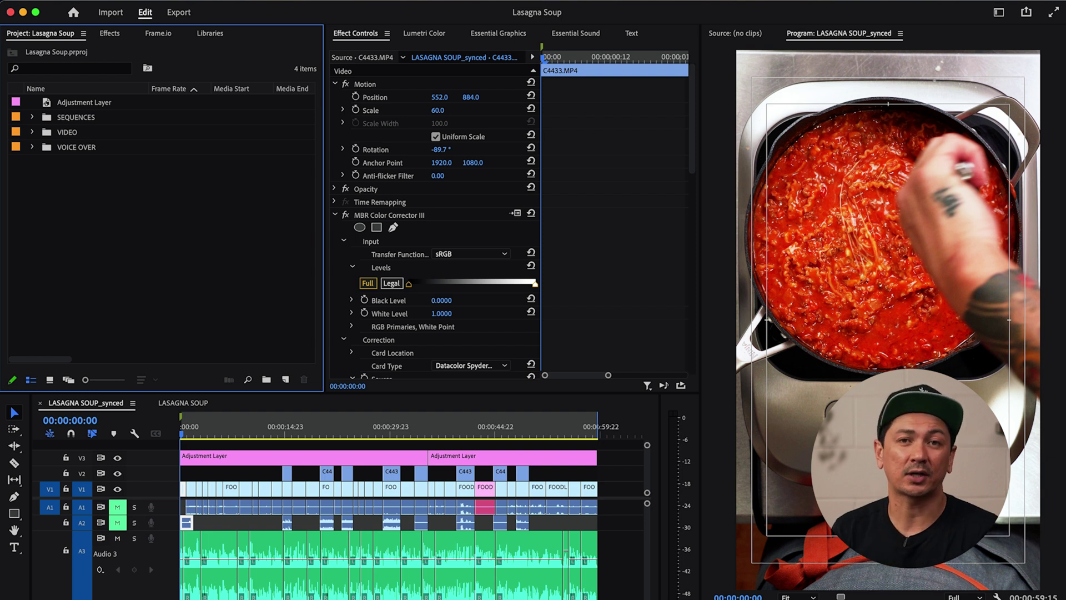
Switch to the Captions and Graphics workspace and transcribe the LASAGNA SOUP_synced sequence.
left_click(999, 13)
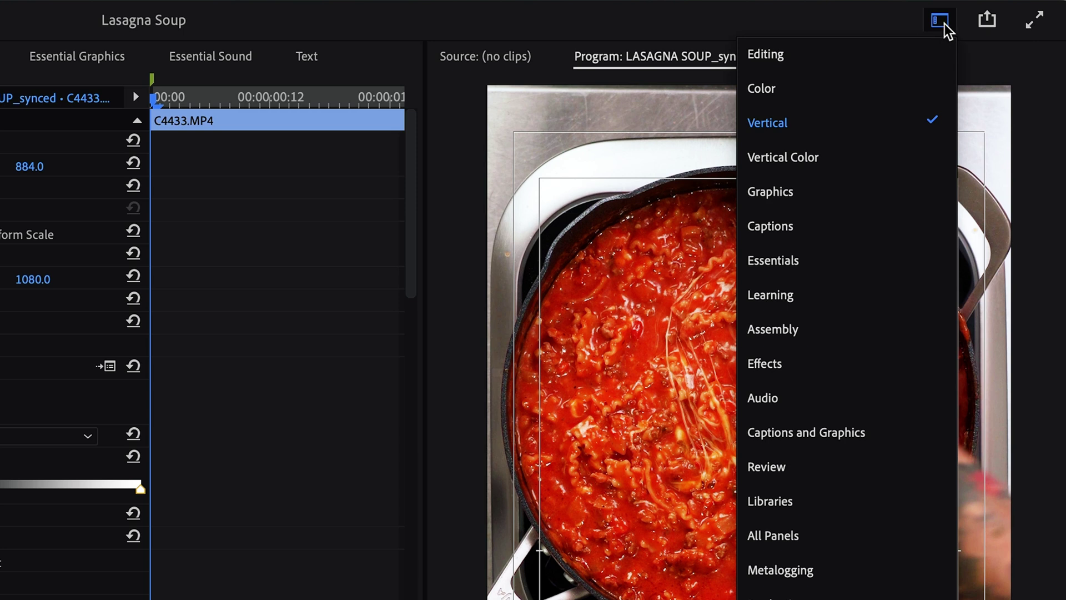
left_click(826, 435)
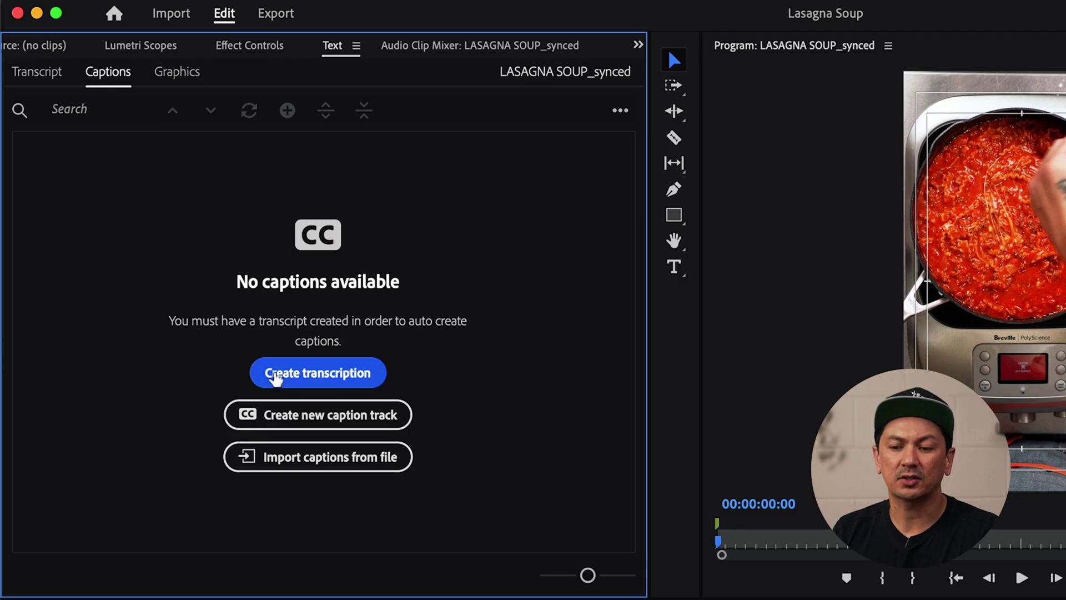
left_click(340, 382)
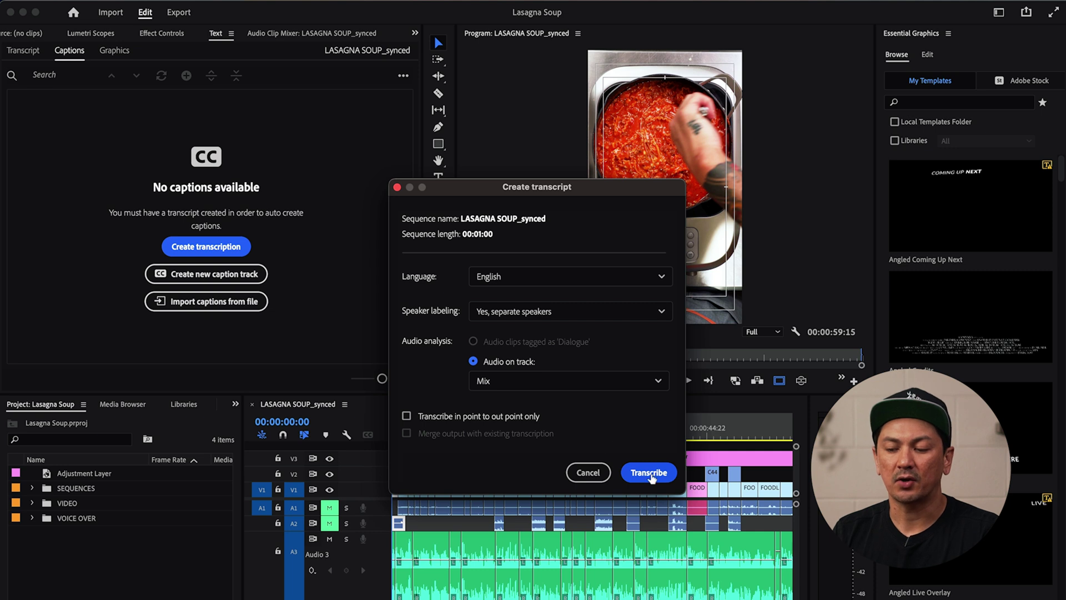
left_click(648, 472)
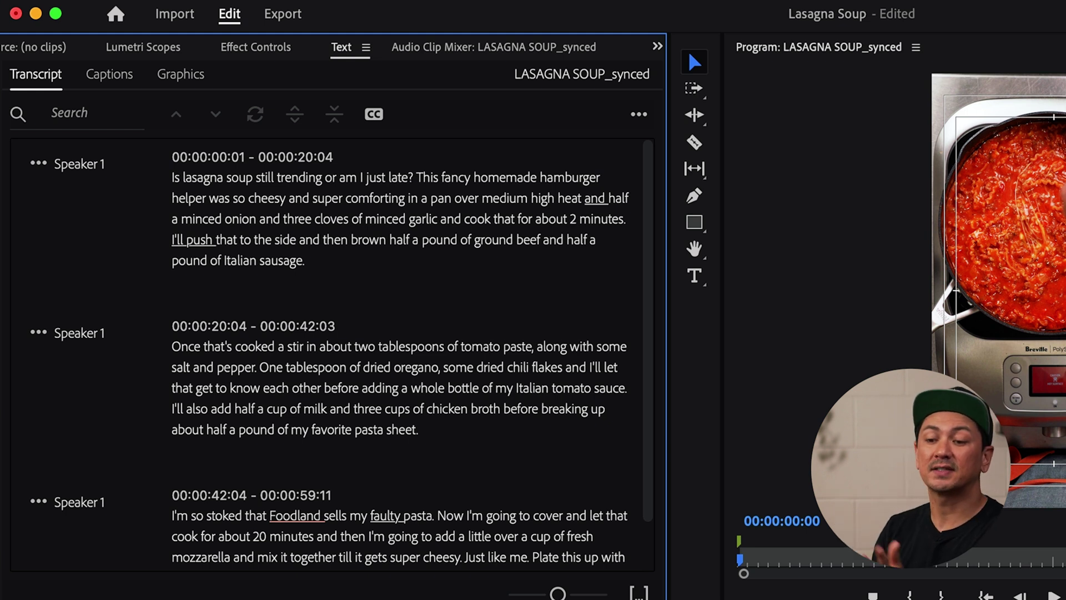
Remove transcript punctuation like the question mark after 'late', fix 'faulty' to 'mafalde', and play back.
left_click(238, 203)
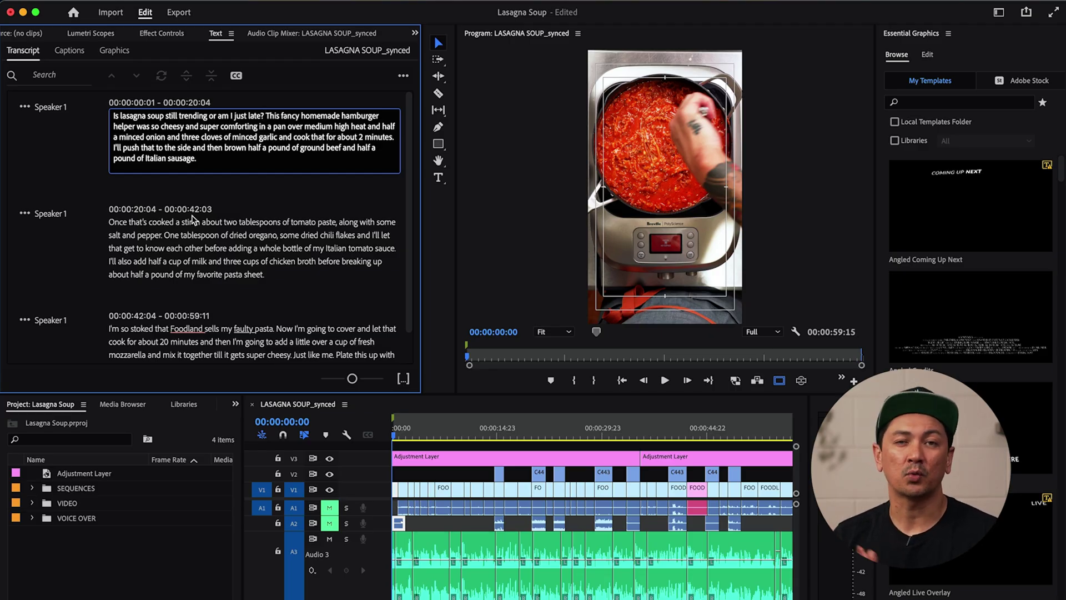
key("BackSpace")
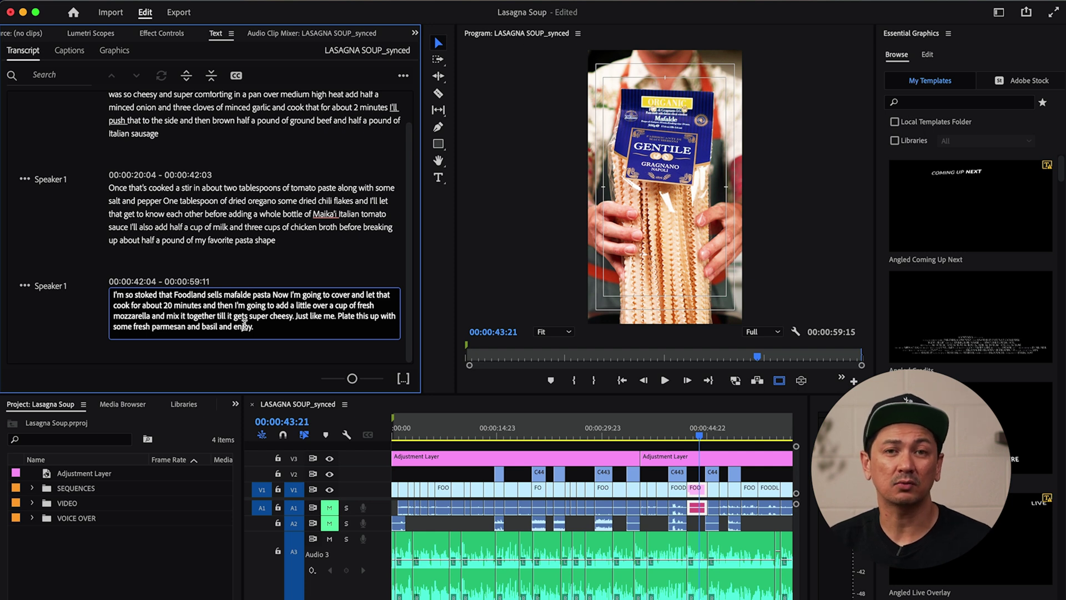
left_click(695, 433)
key("space")
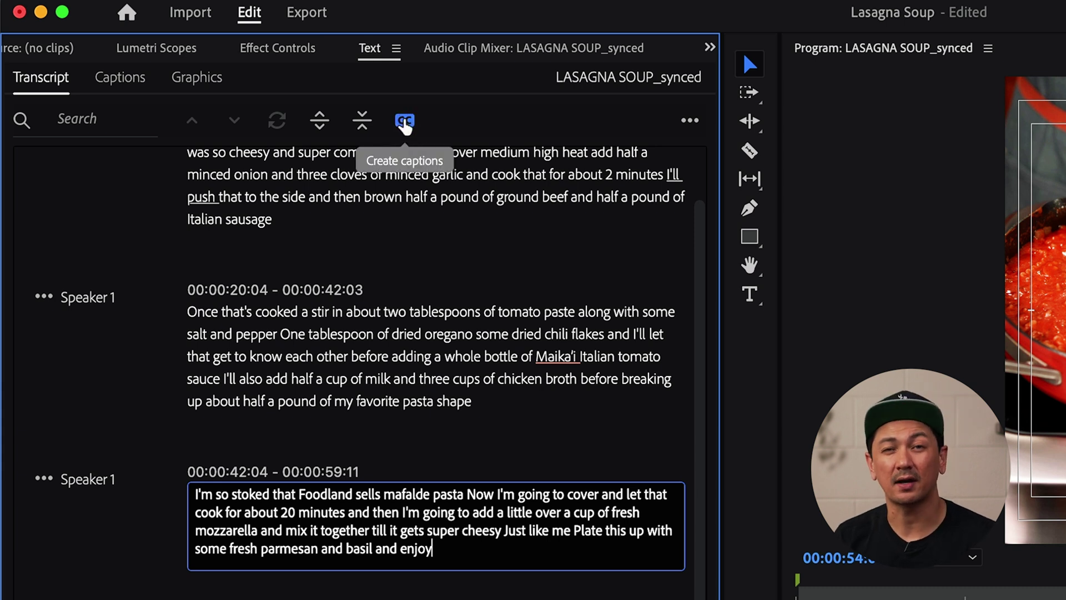
left_click(405, 122)
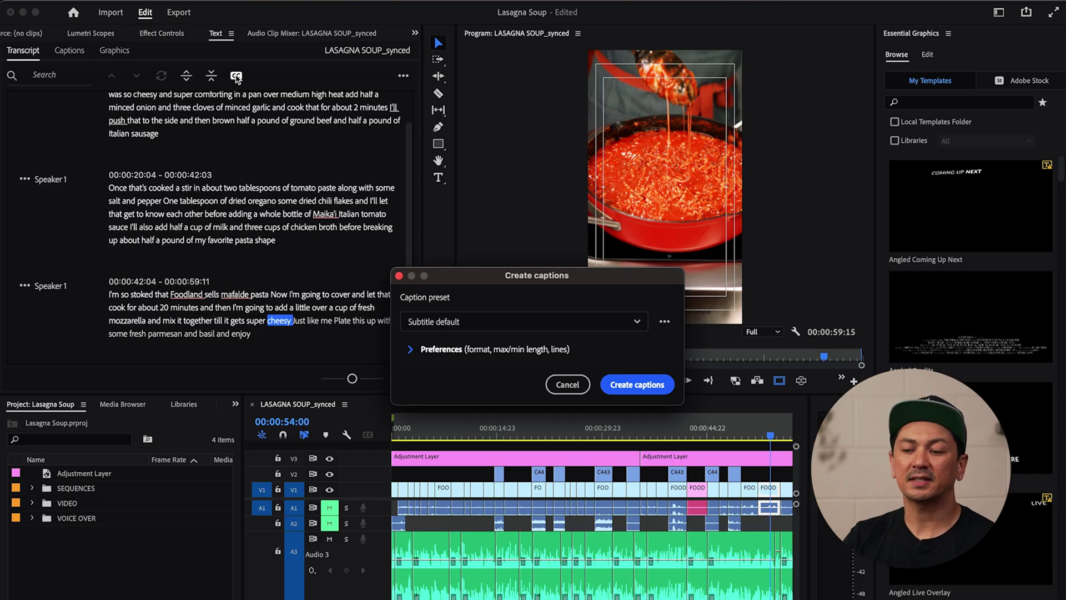
Generate captions with a 7-character maximum length and single lines.
left_click_drag(553, 275, 563, 122)
left_click(421, 196)
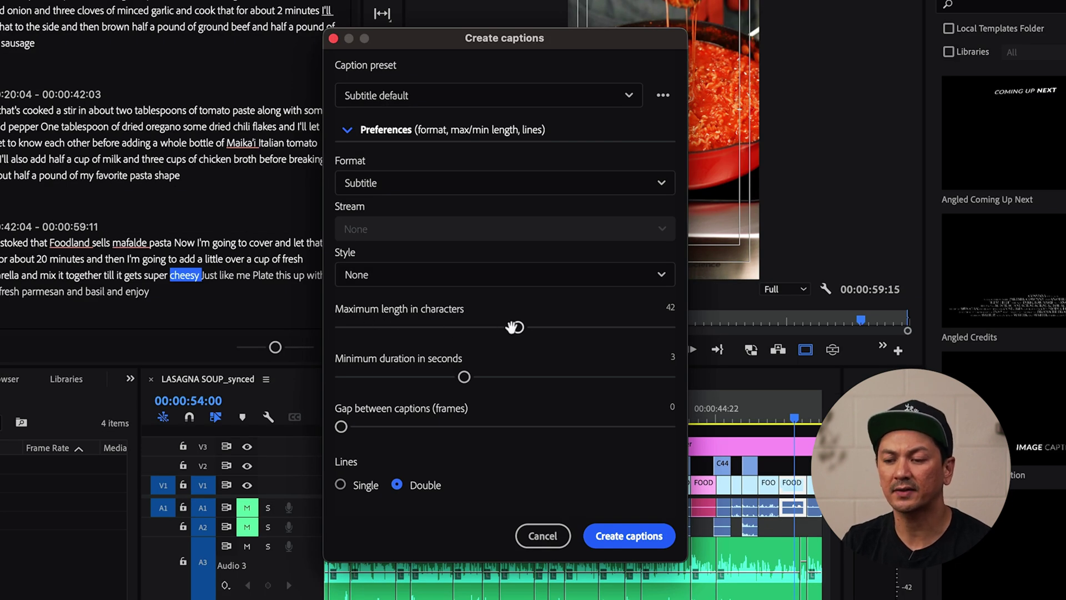
left_click_drag(518, 327, 338, 327)
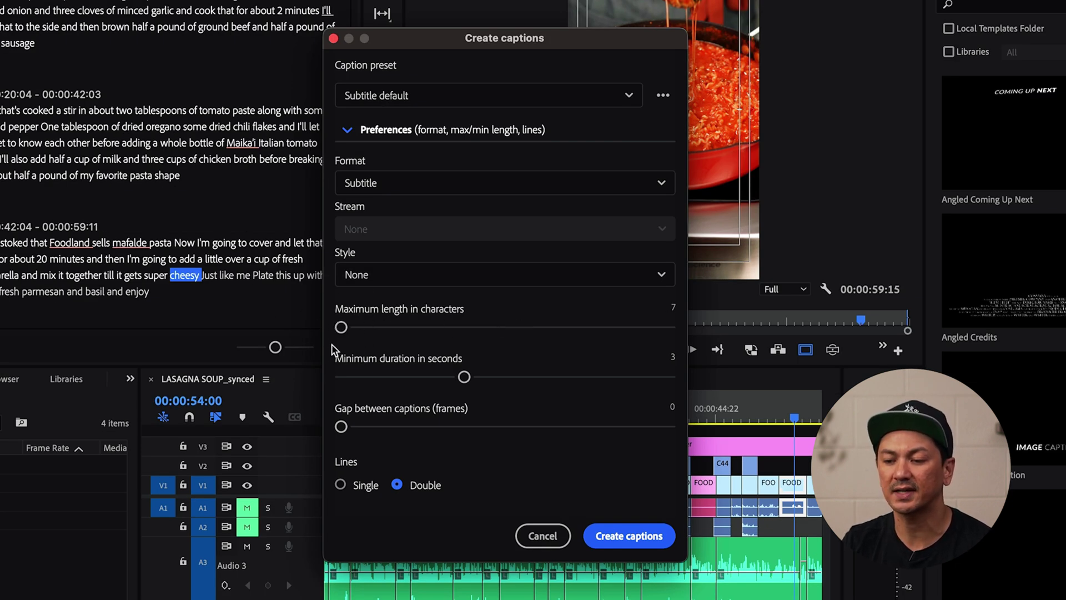
left_click(340, 484)
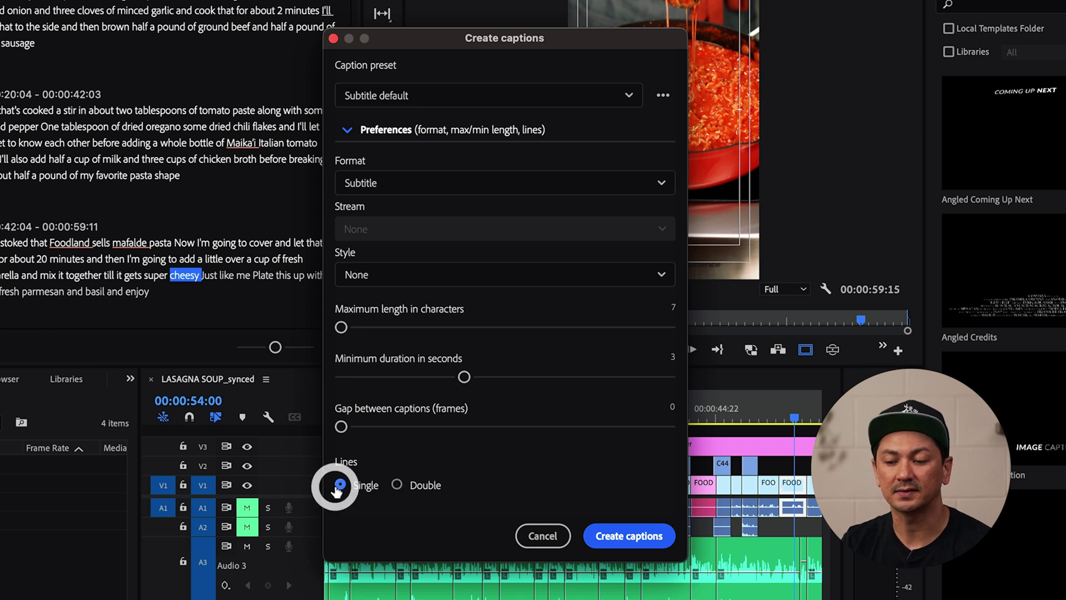
left_click(642, 539)
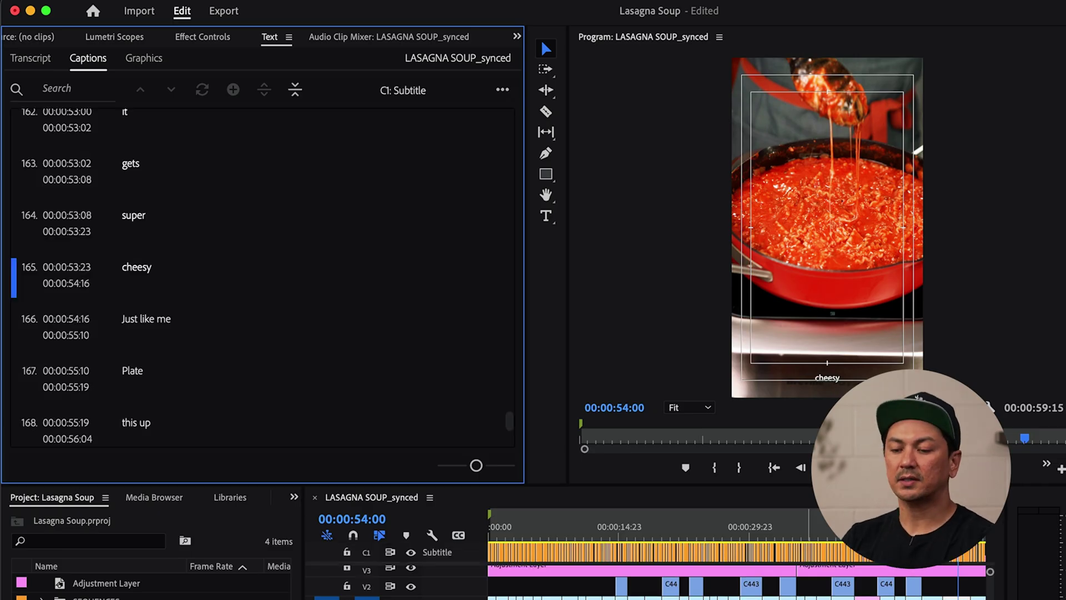
Select the first caption 'Is', widen the Essential Graphics panel, and save the project.
left_click_drag(609, 527, 485, 524)
key("equal")
key("equal")
key("equal")
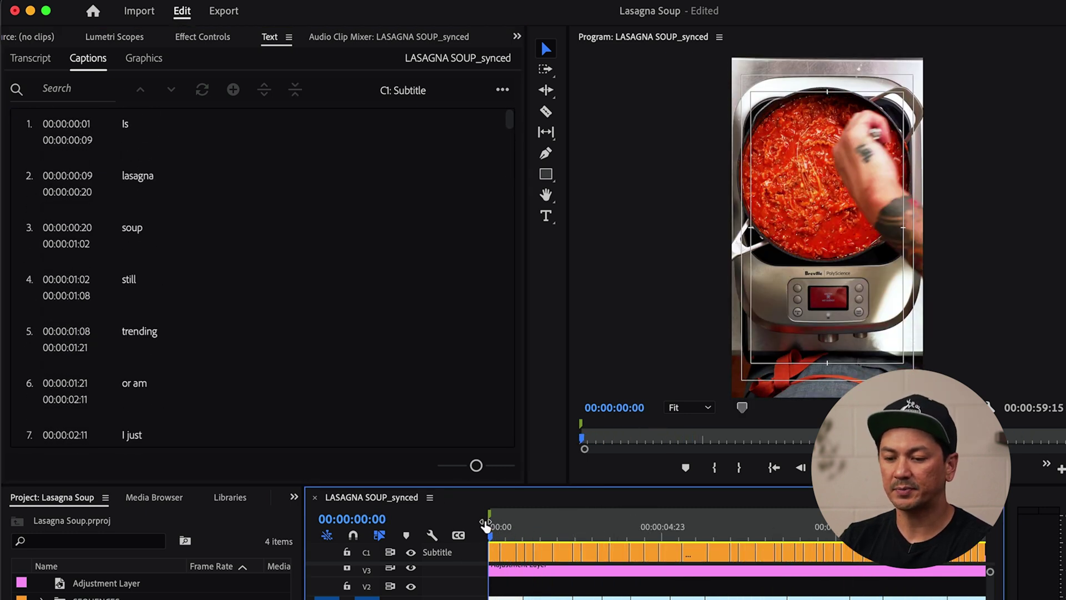
left_click(546, 527)
left_click(526, 552)
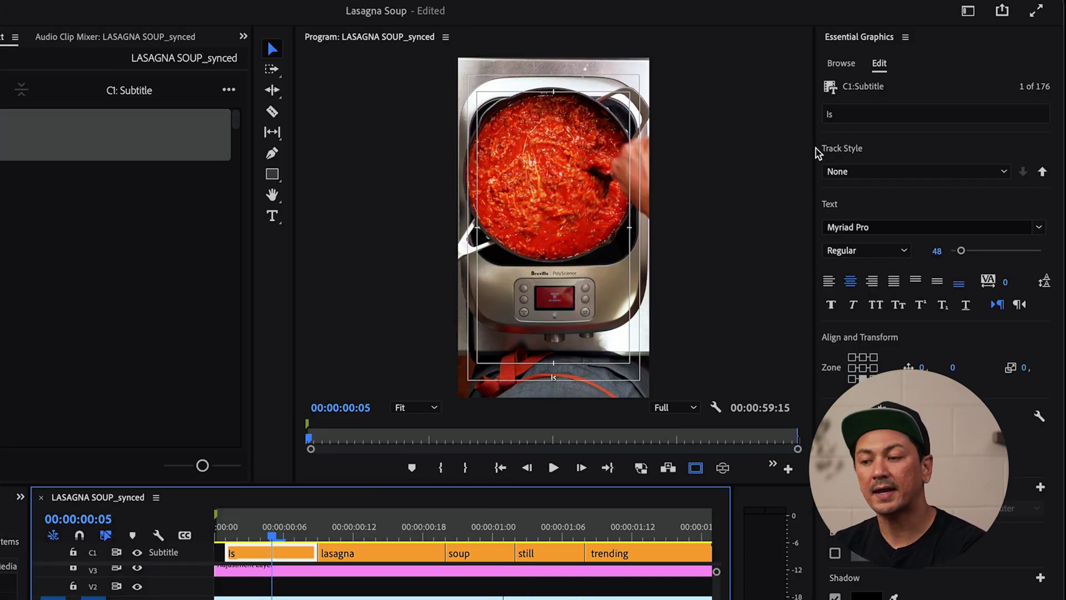
left_click_drag(815, 148, 681, 149)
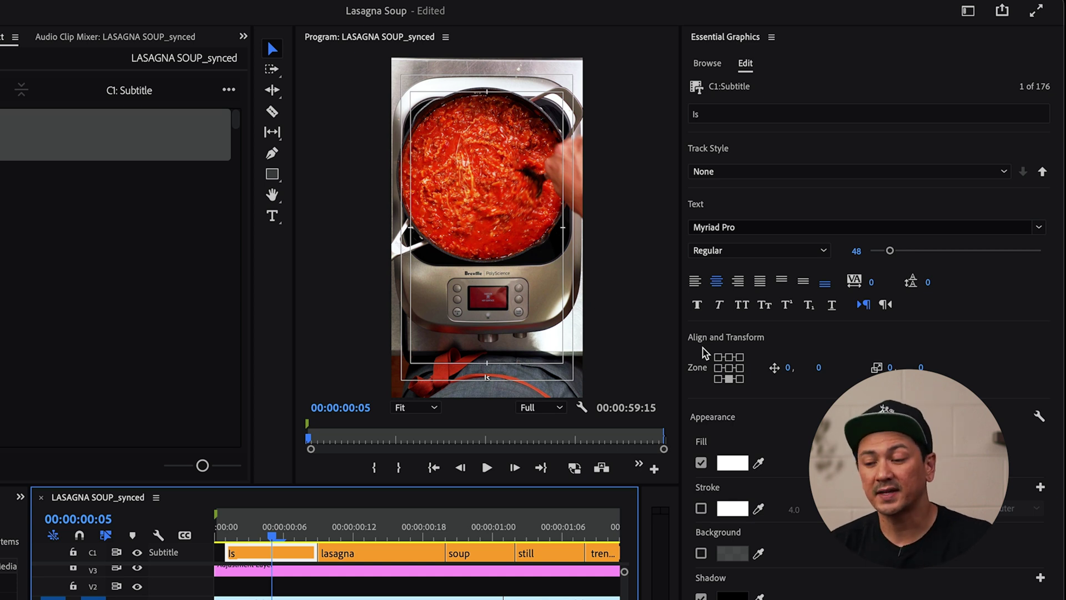
key("super+s")
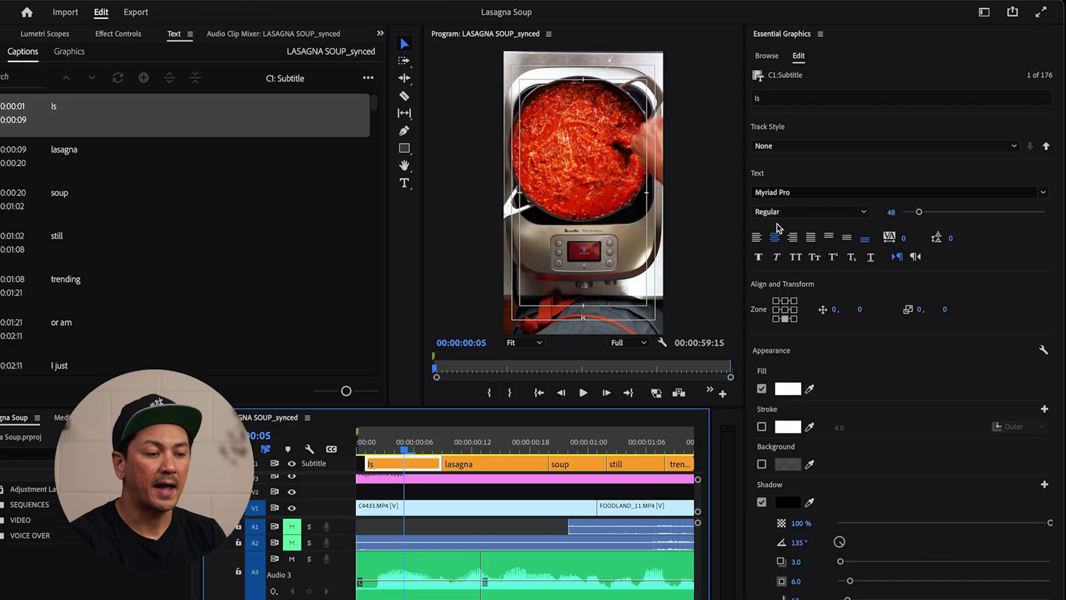
Centre the captions and set them to 60 pt Helvetica Neue Condensed Black.
left_click(784, 310)
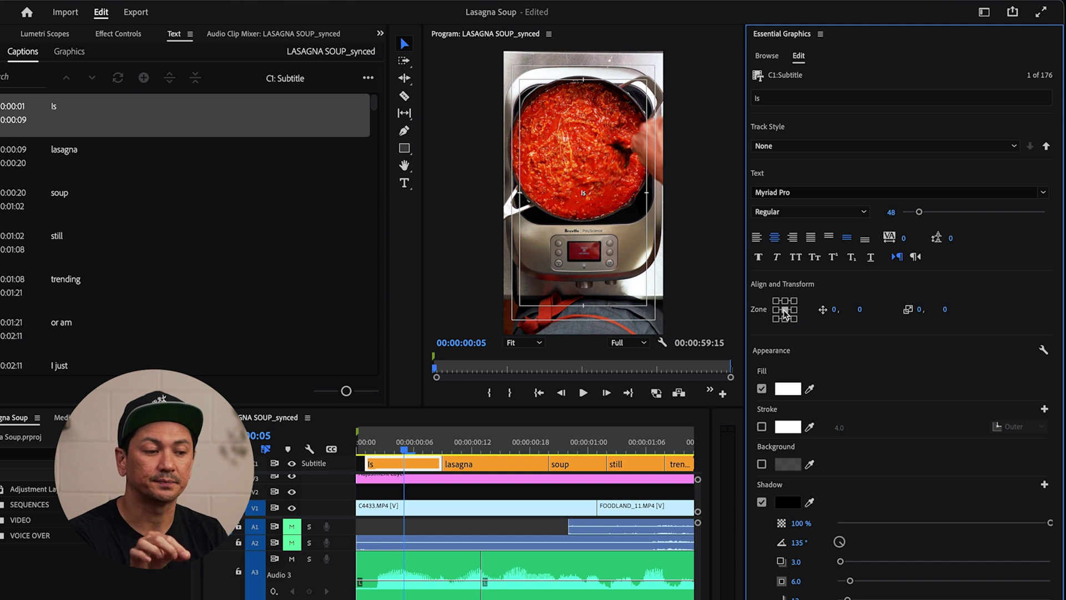
left_click(888, 212)
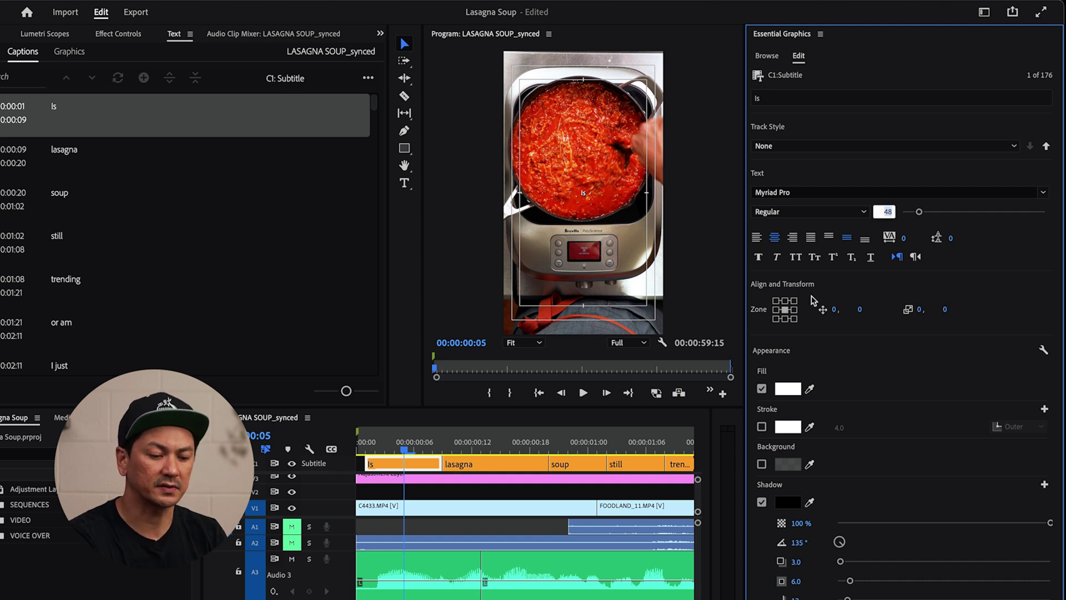
type("60")
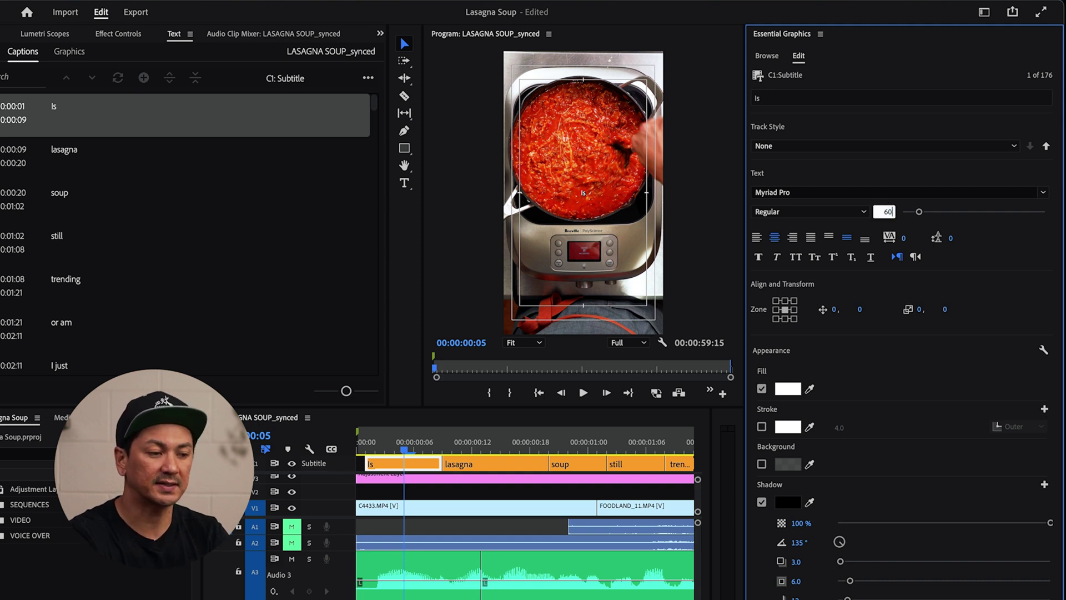
left_click(848, 383)
left_click(779, 193)
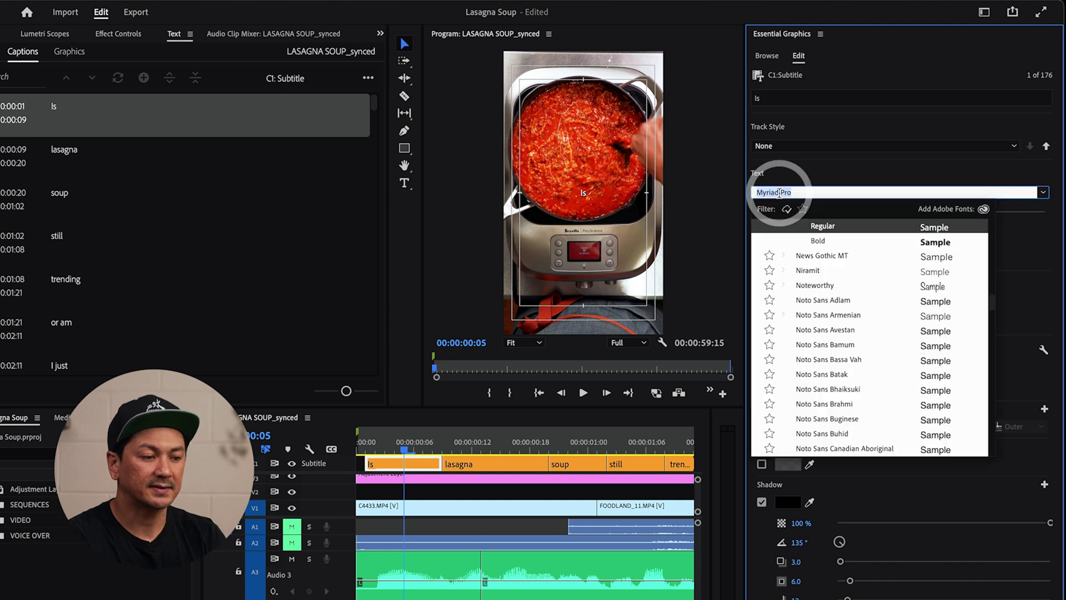
type("helve")
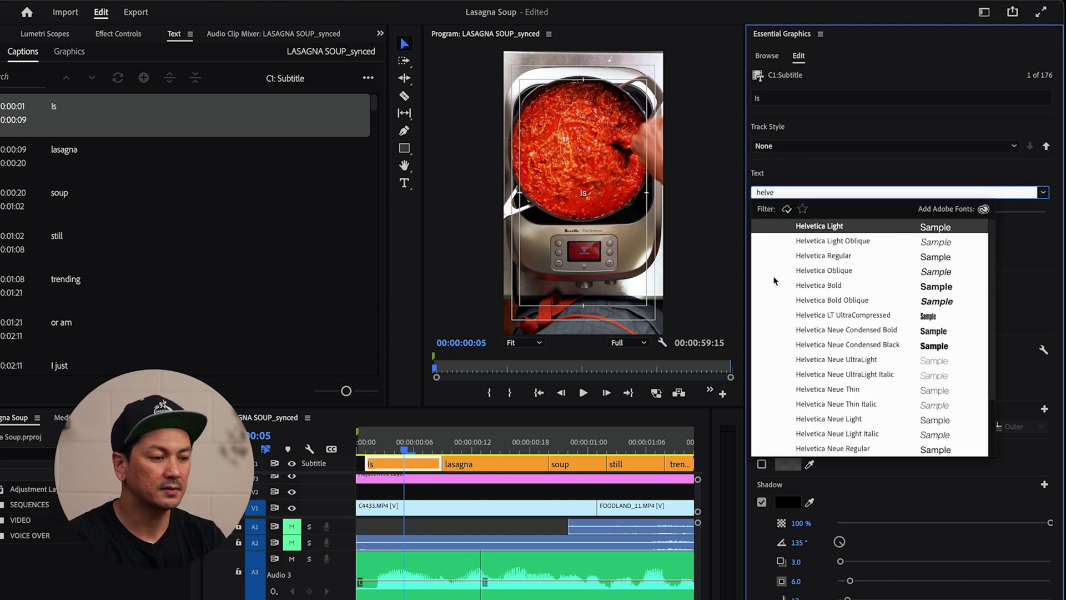
left_click(854, 344)
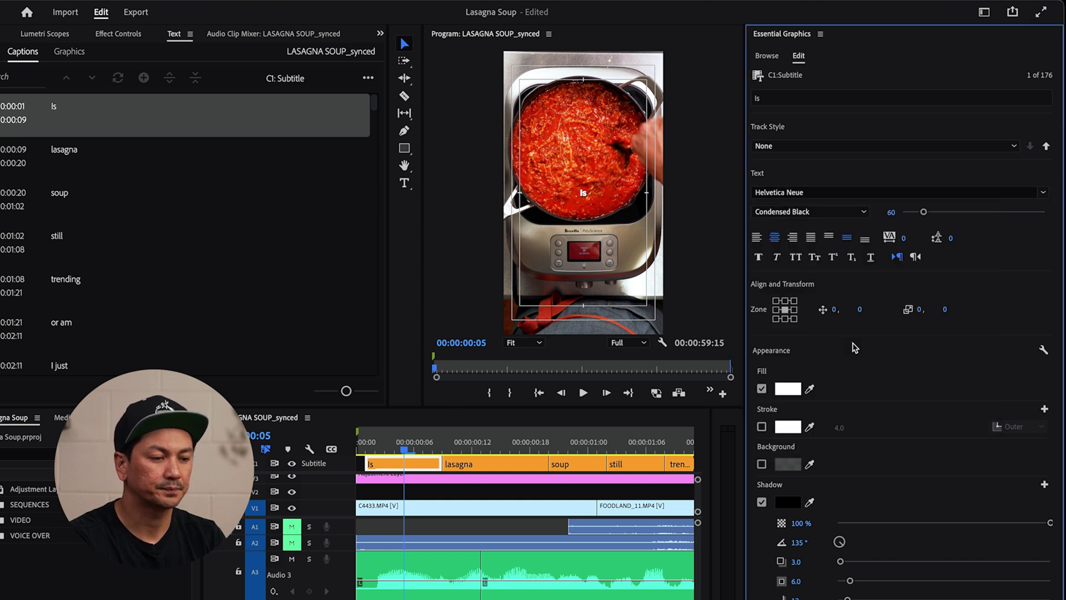
Make the captions faux bold, italic and all caps, with a 1.0 stroke and shadow 5.
left_click(759, 259)
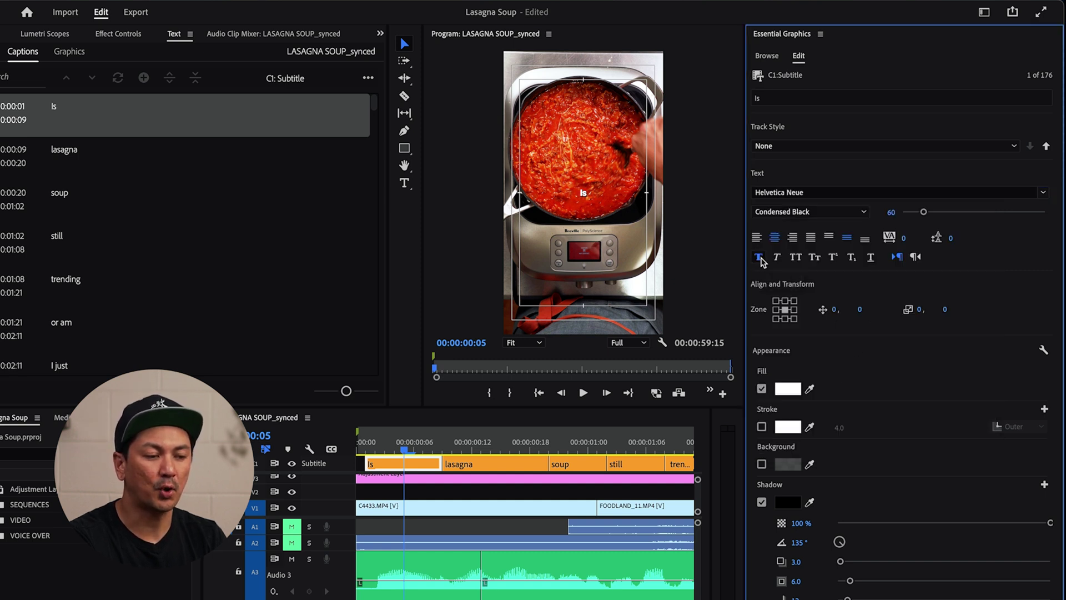
left_click(776, 258)
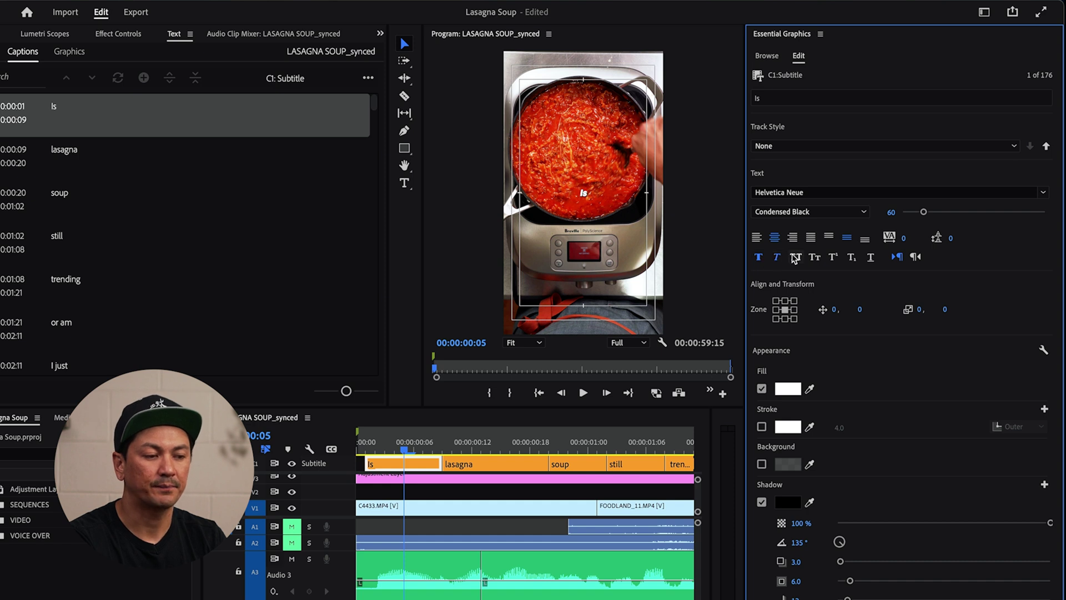
left_click(795, 258)
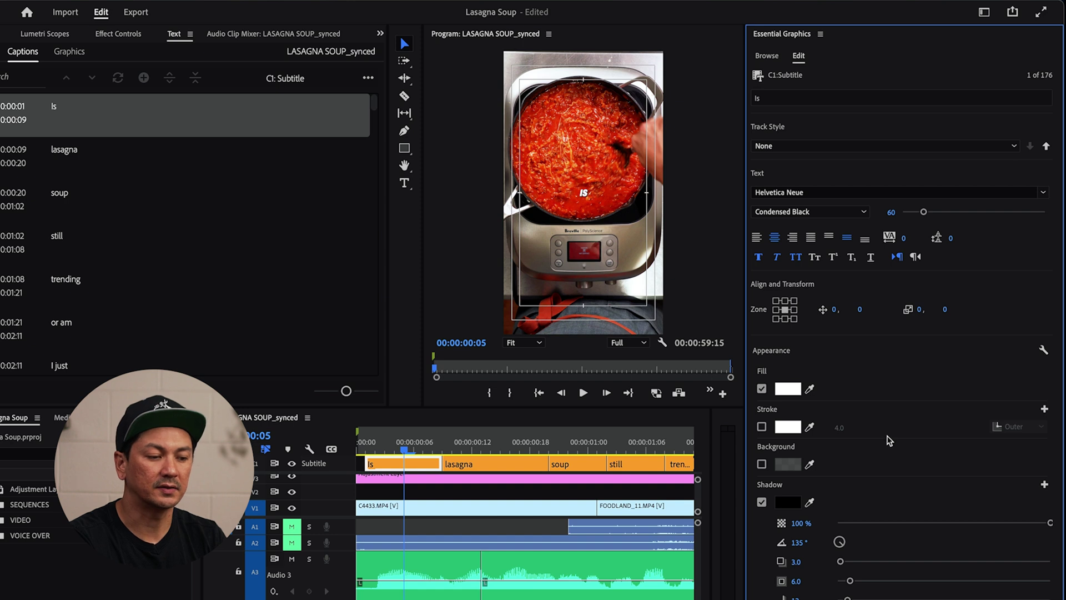
left_click(762, 426)
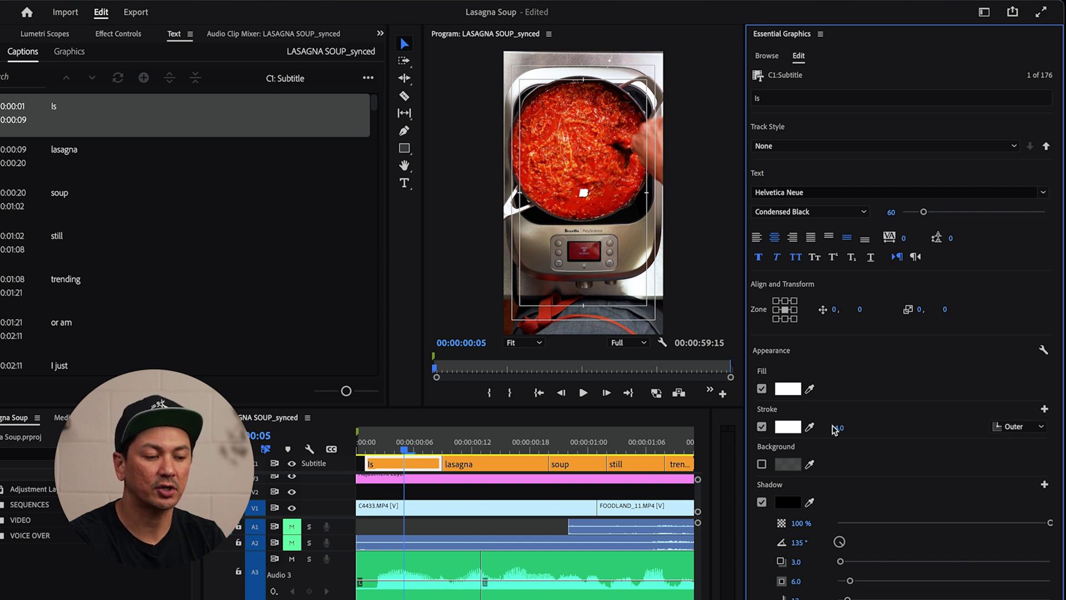
left_click(854, 425)
type("1")
key("Return")
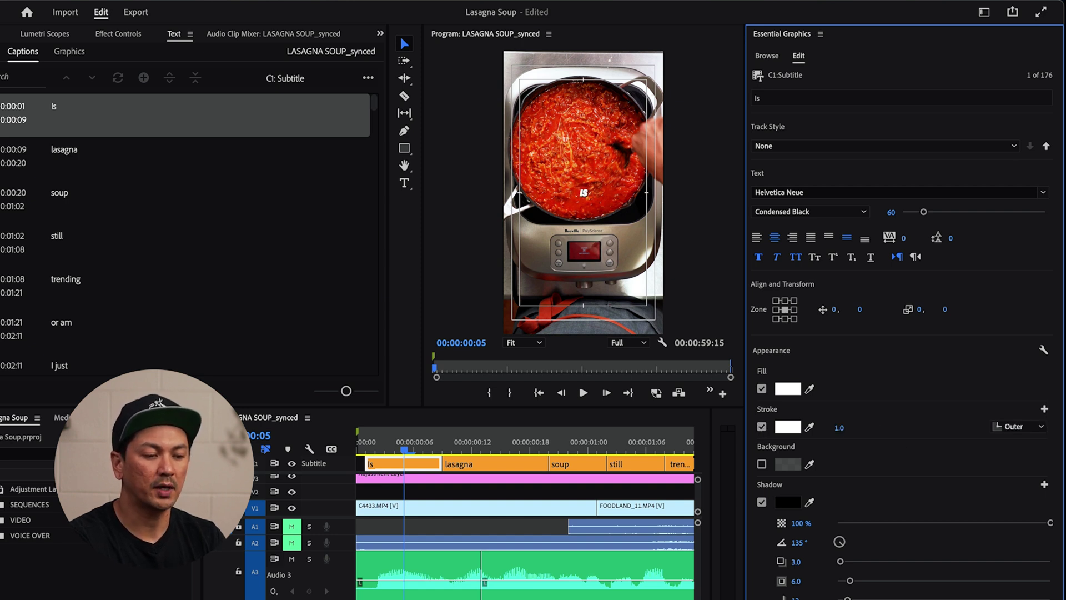
left_click(798, 562)
type("5")
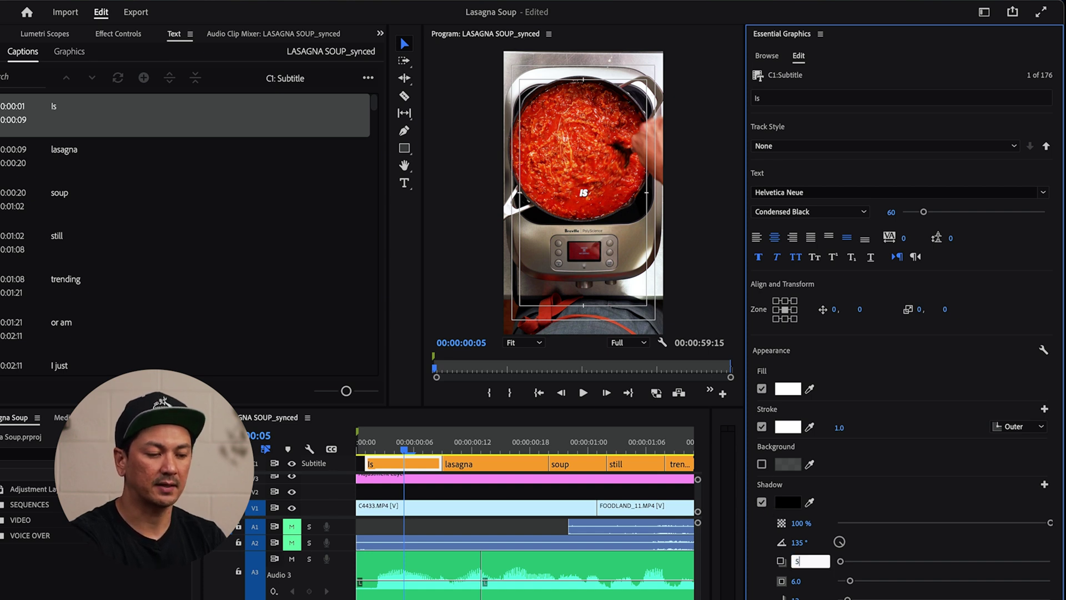
key("Return")
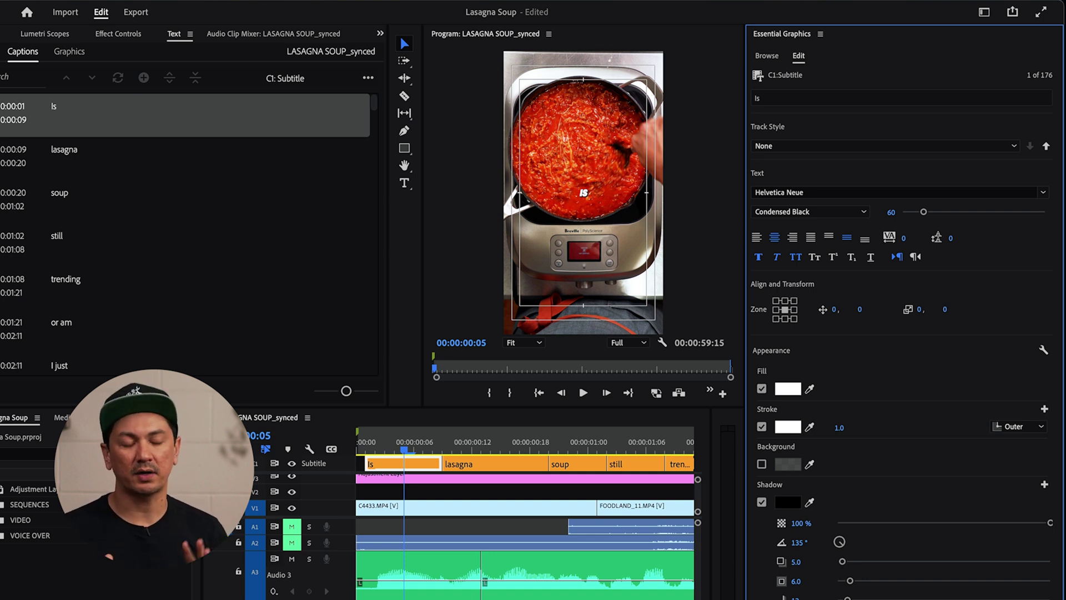
Save the caption formatting as a new track style named 'Text Style'.
left_click(900, 492)
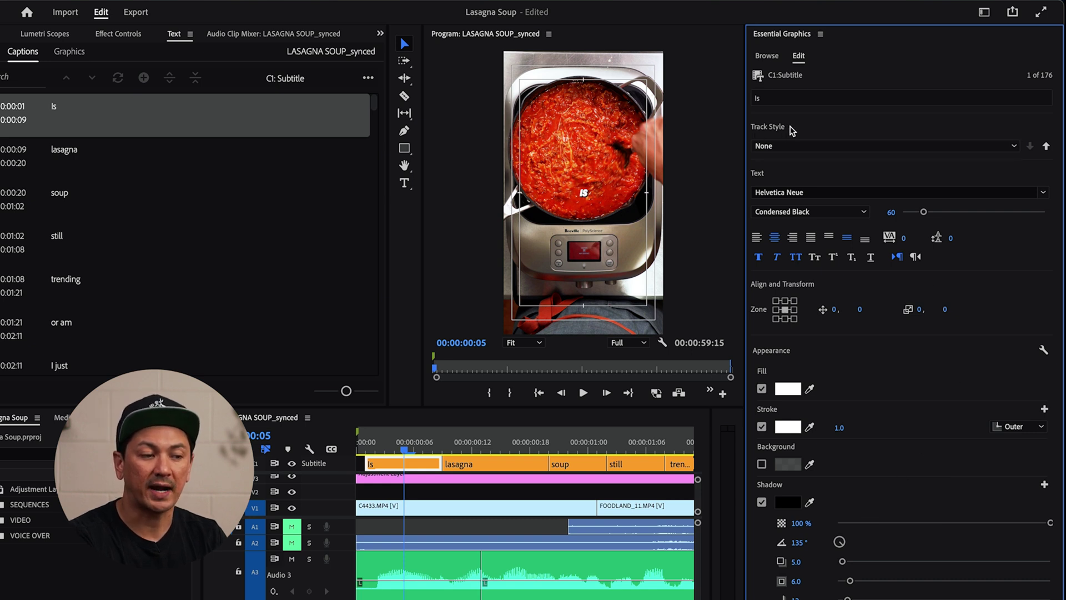
left_click(777, 146)
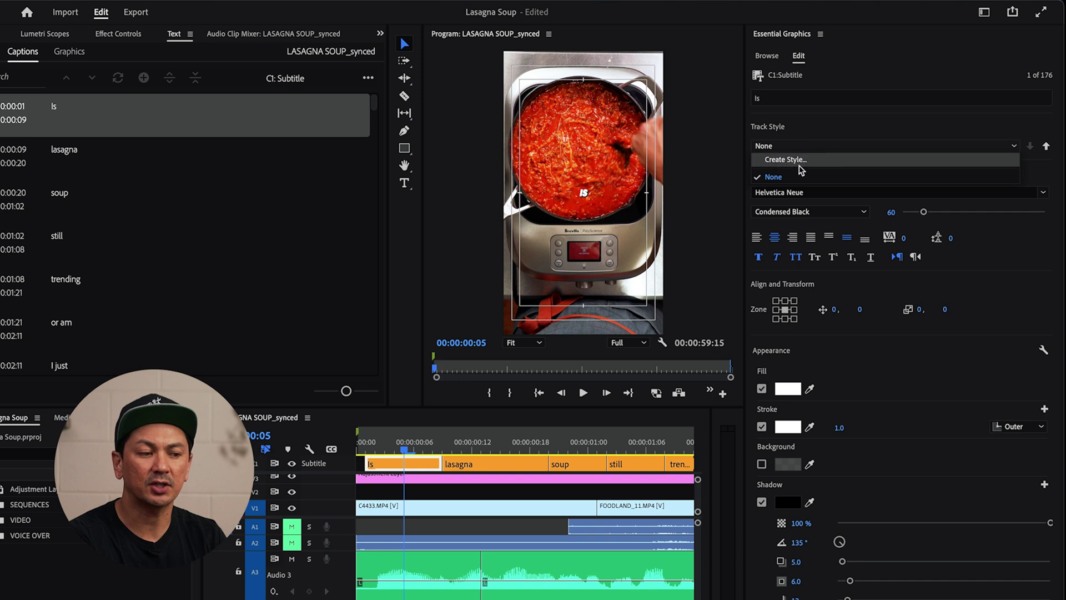
left_click(797, 160)
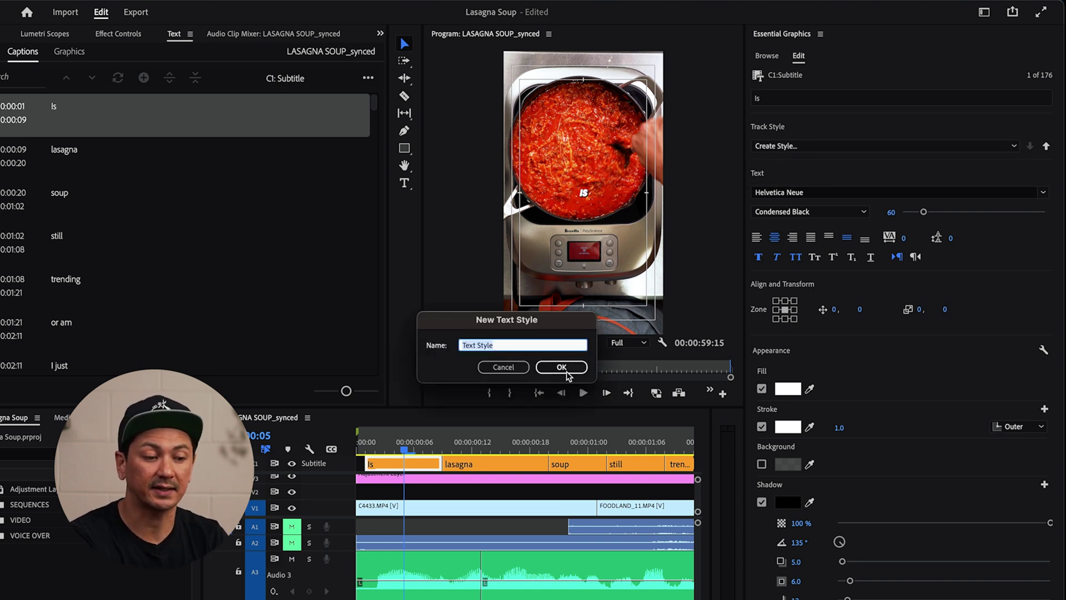
left_click(561, 367)
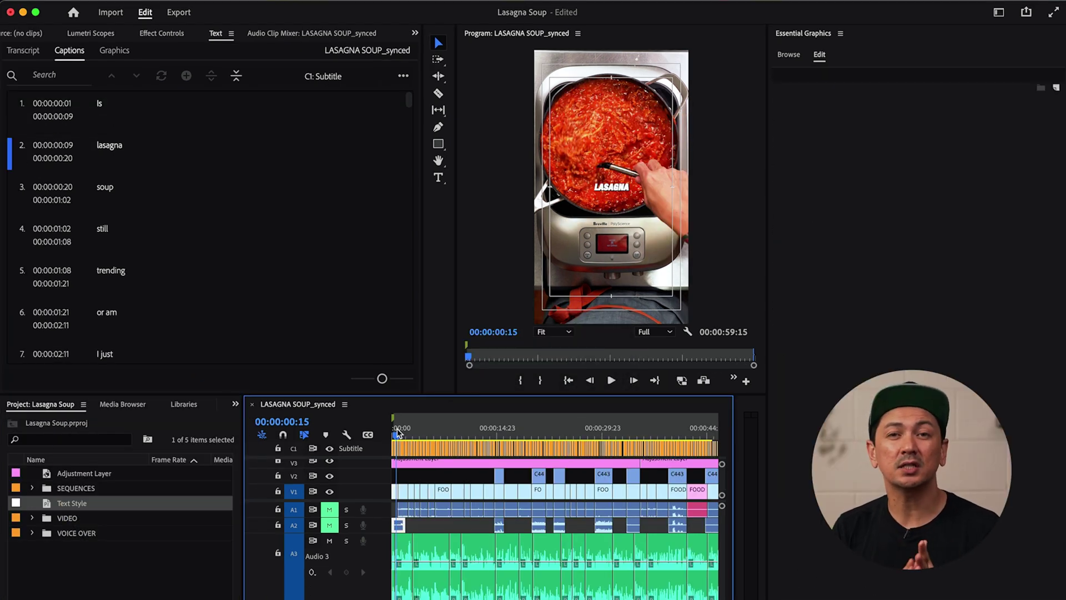
left_click_drag(398, 433, 486, 434)
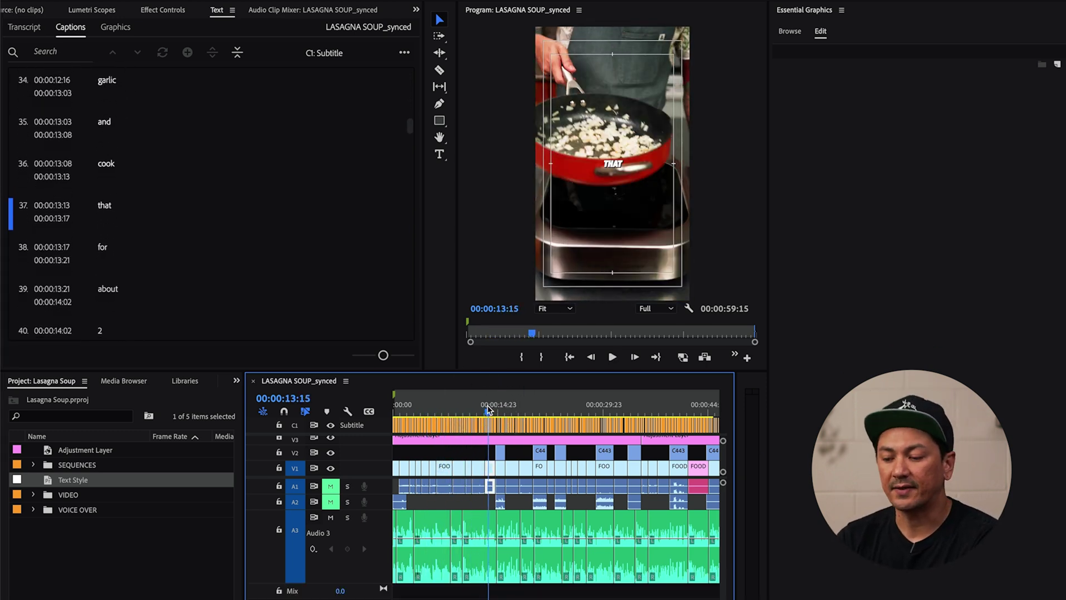
key("=")
key("=")
key("=")
key("=")
key("=")
scroll(488, 409, "left", 10)
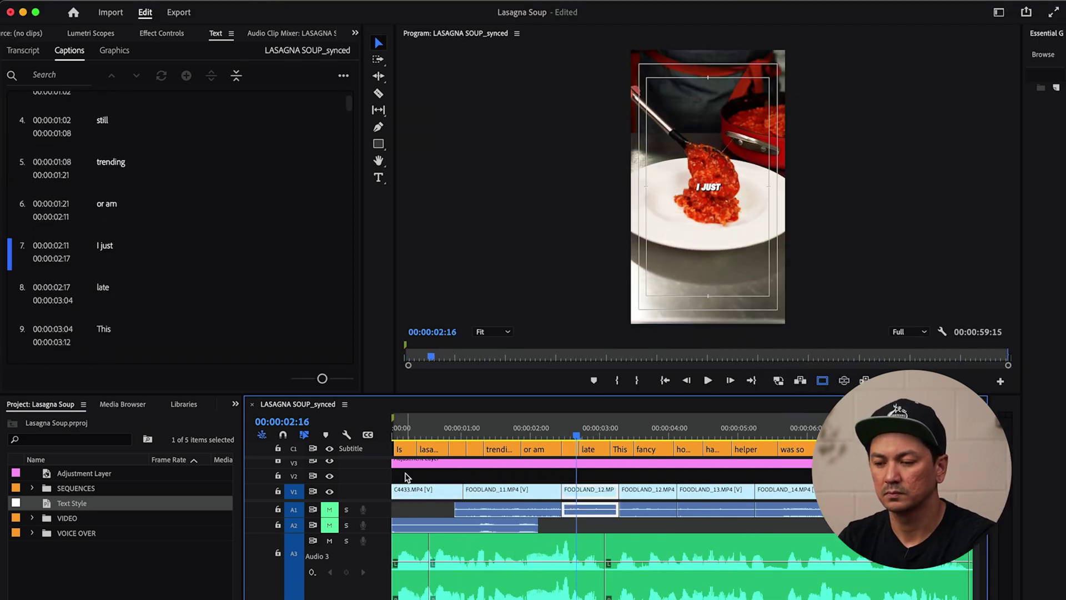
left_click(543, 428)
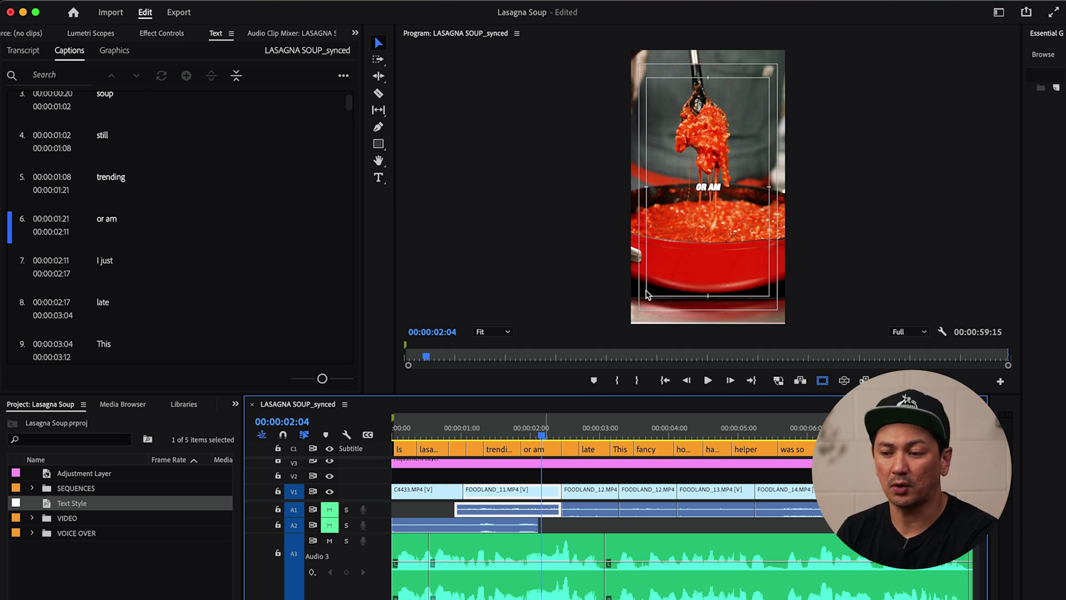
Split the 'or am' caption at 00:00:02:04 with the Razor tool.
key("c")
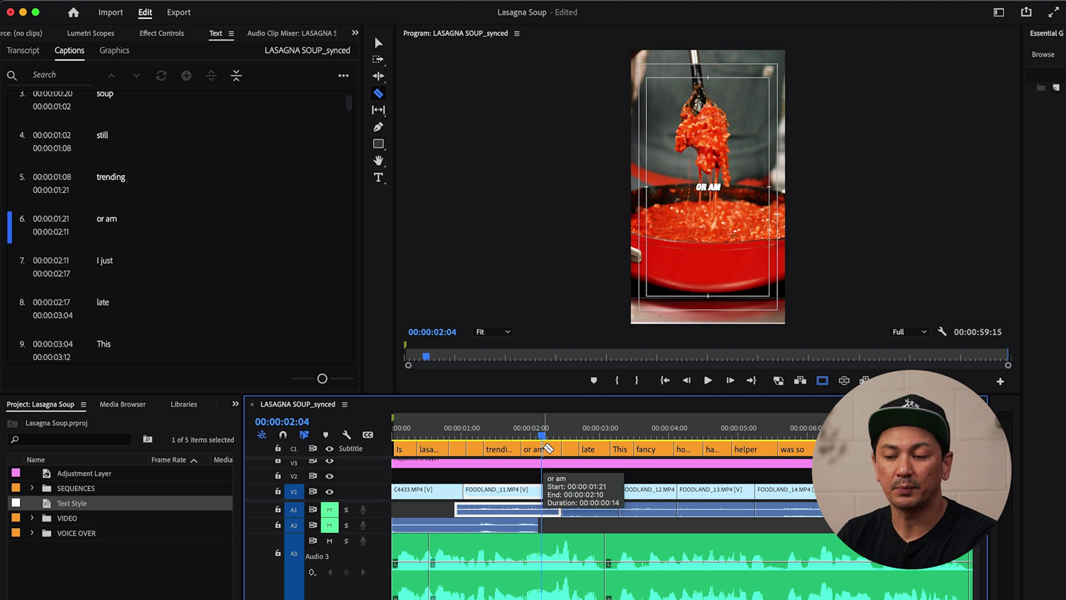
left_click(542, 449)
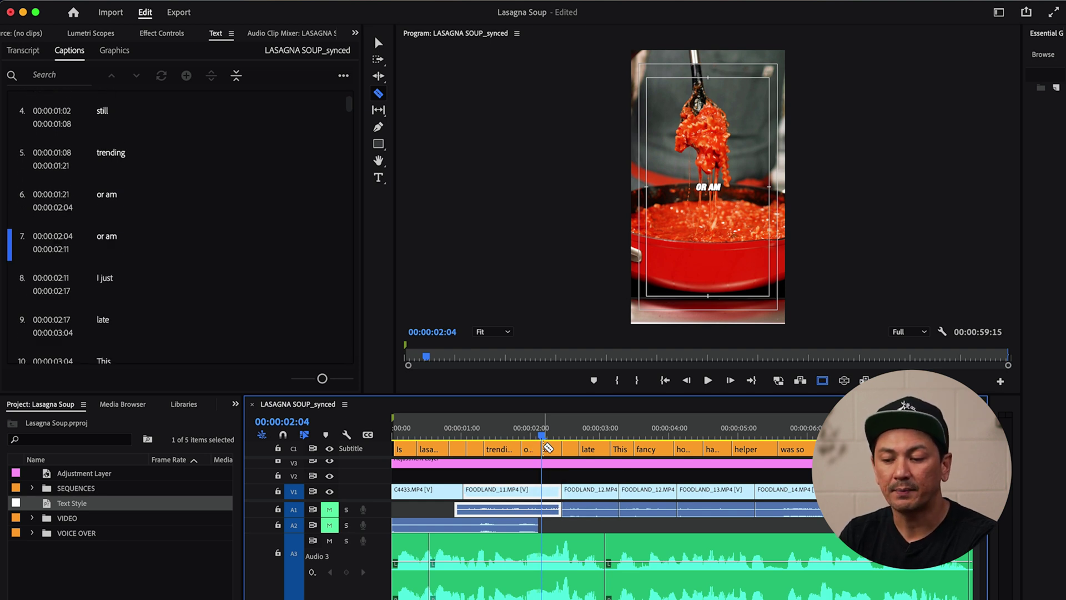
key("v")
left_click(532, 430)
left_click(530, 449)
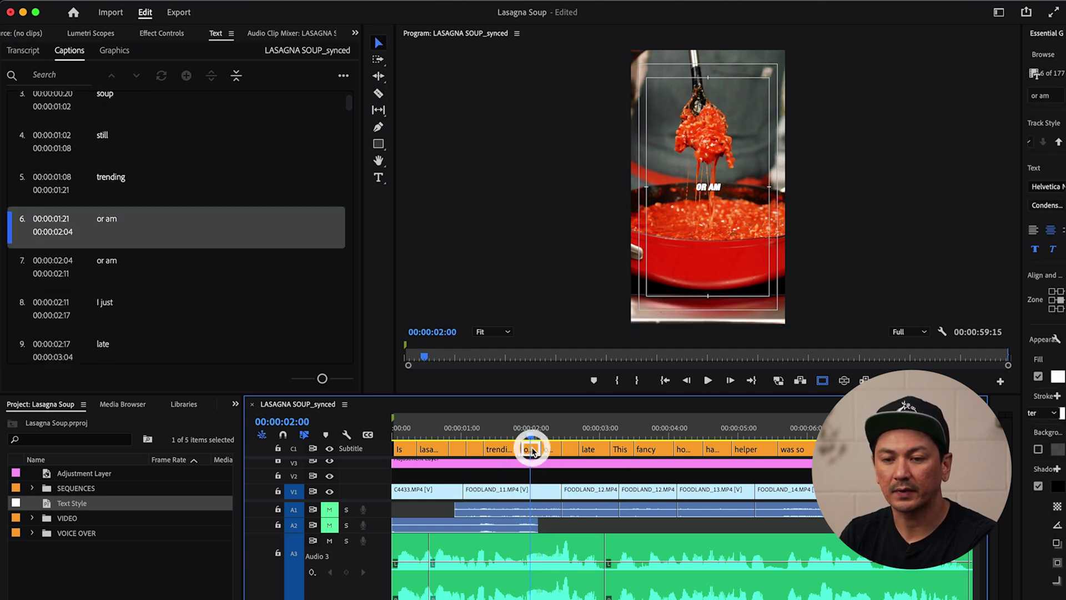
Change the two halves' text to 'or' and 'am'.
double_click(110, 217)
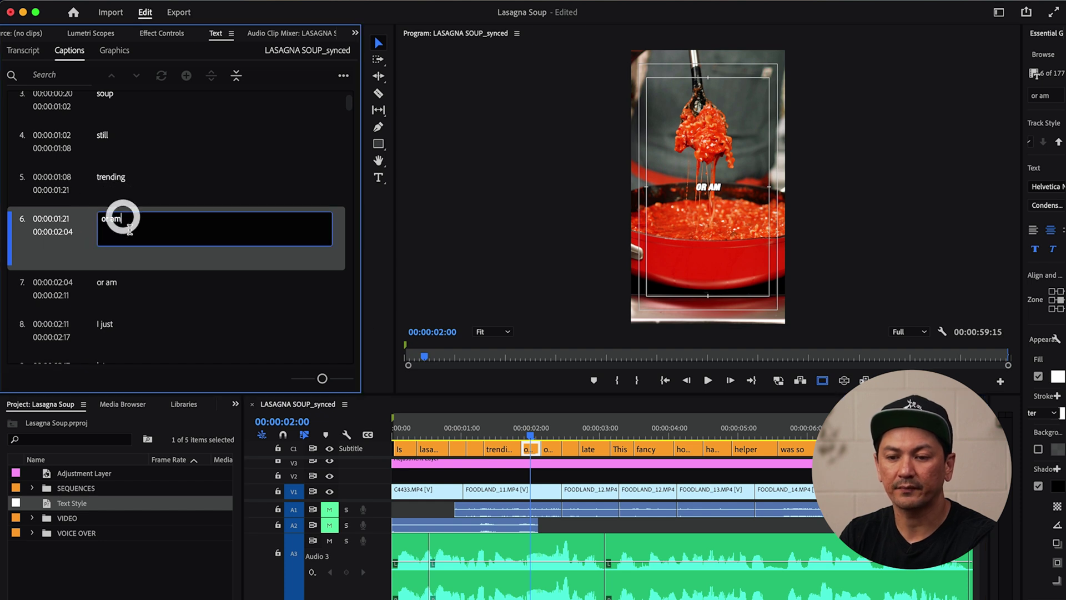
key("BackSpace")
key("BackSpace")
left_click(116, 265)
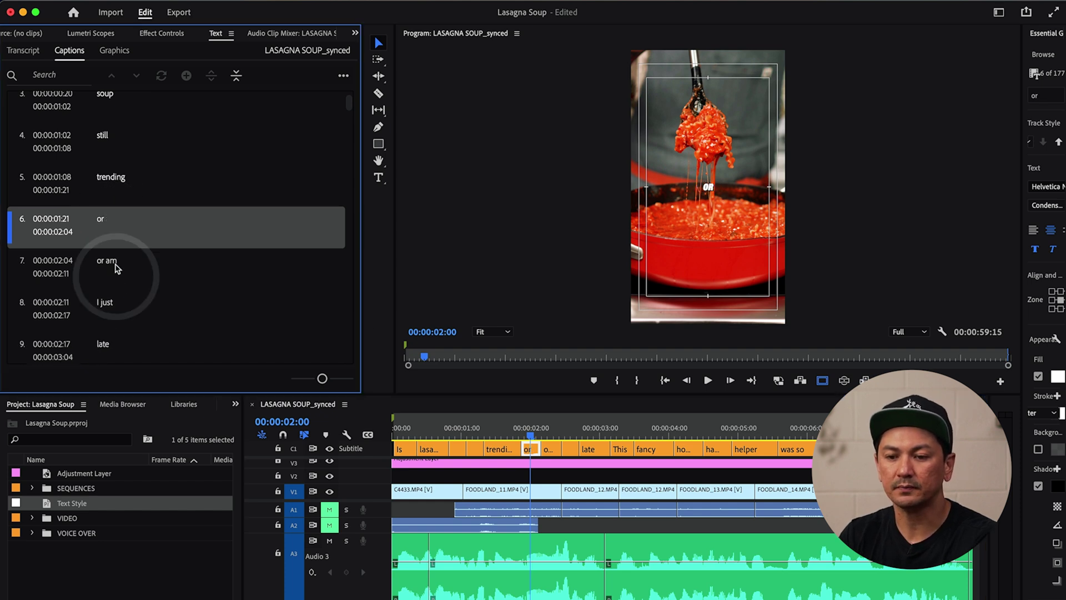
double_click(118, 221)
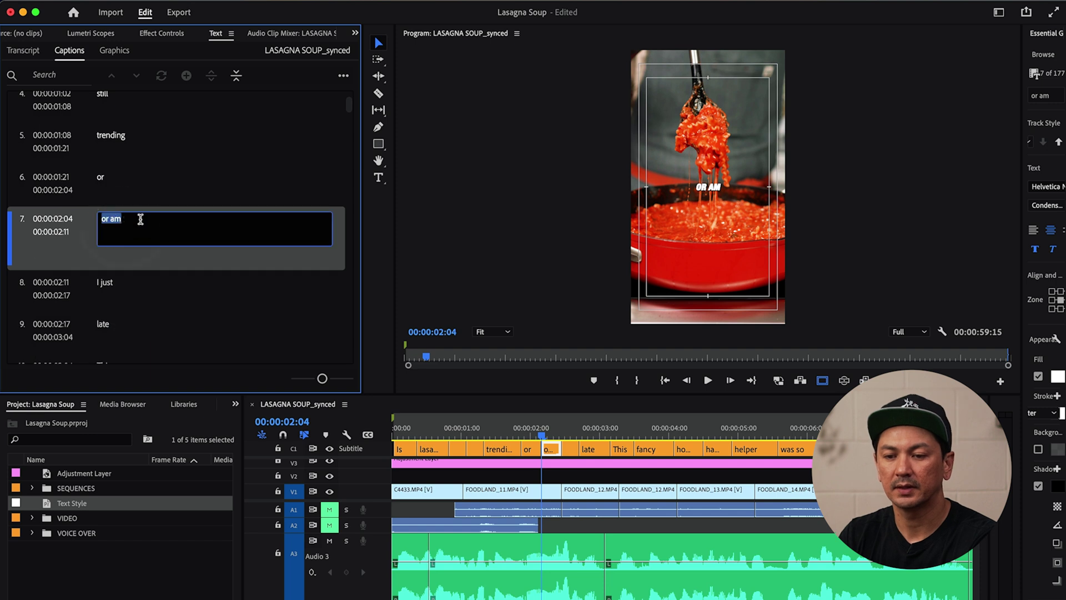
left_click(142, 222)
key("BackSpace")
key("BackSpace")
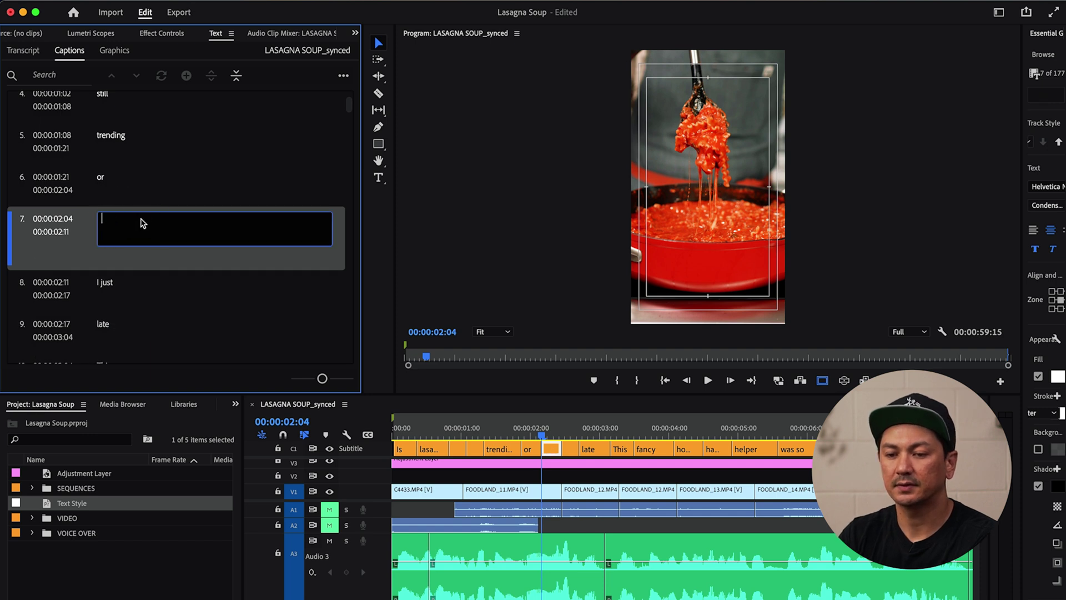
type("am")
Split the 'I just' caption where 'just' begins and set the first half to 'I'.
left_click_drag(541, 425, 565, 426)
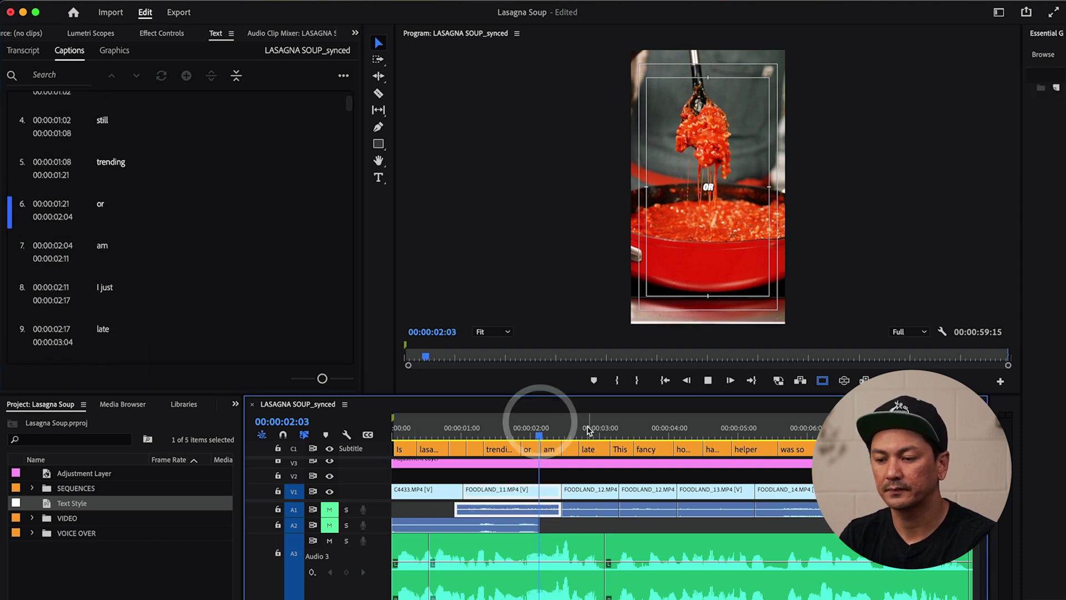
key("=")
key("=")
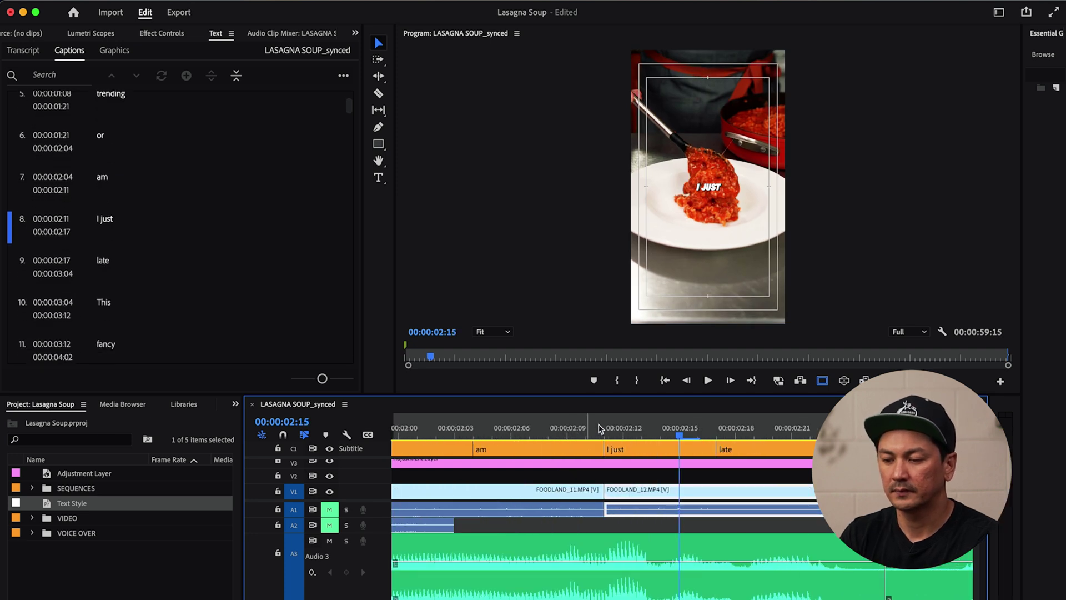
key("c")
left_click(641, 449)
left_click(630, 429)
left_click(618, 447)
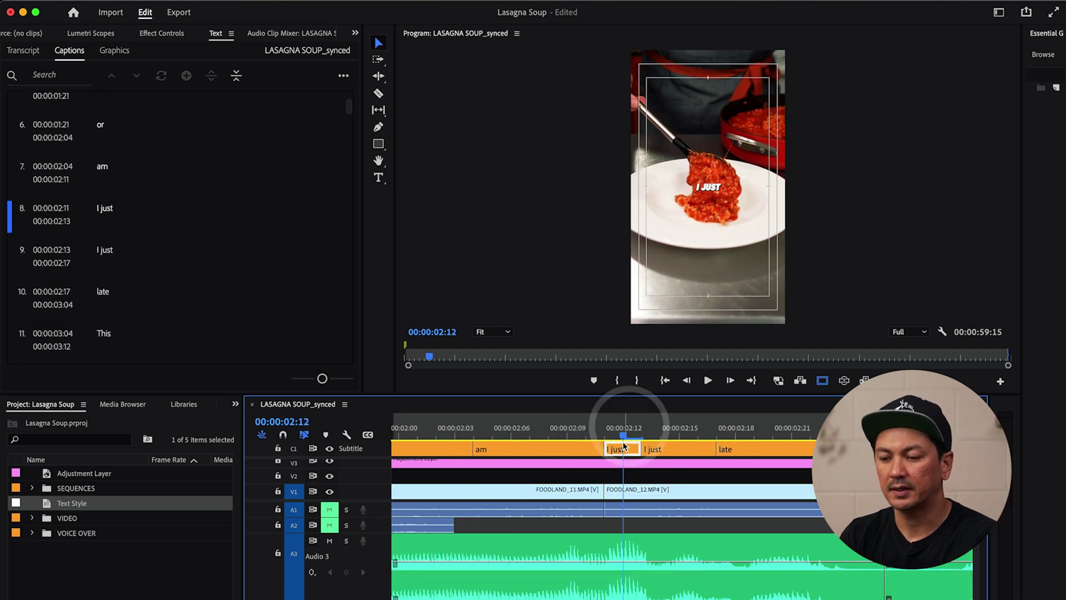
double_click(110, 220)
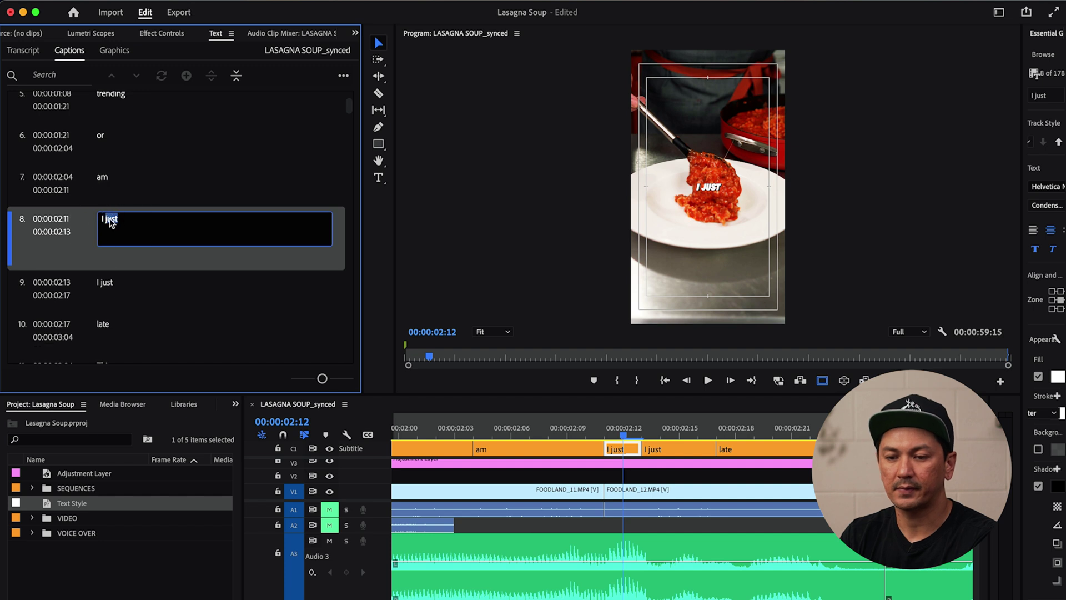
key("BackSpace")
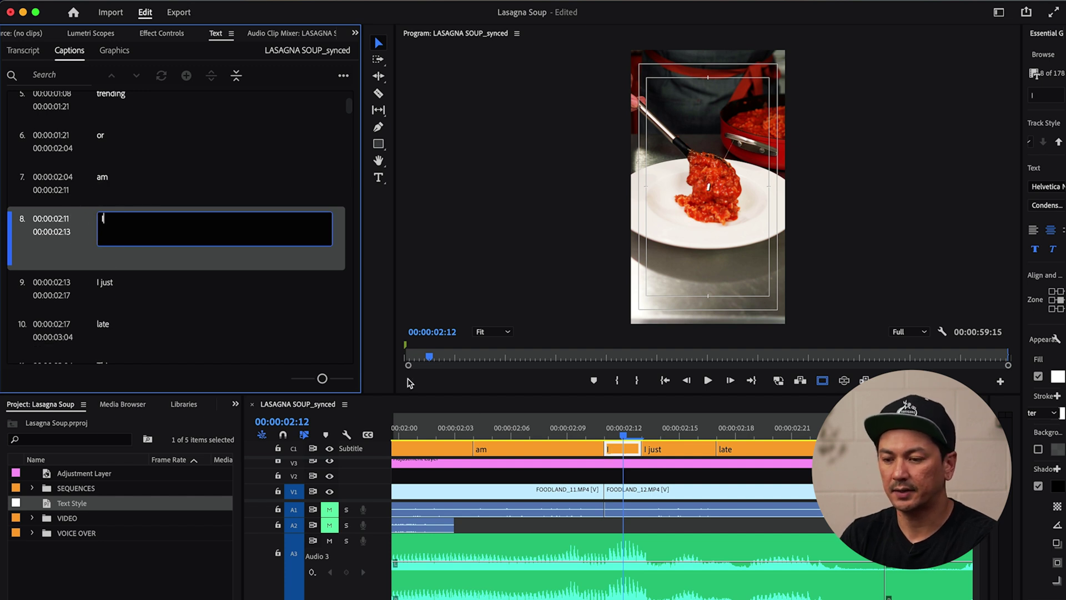
left_click(660, 429)
Change the second half's text to 'just' and zoom the timeline back out.
left_click(709, 448)
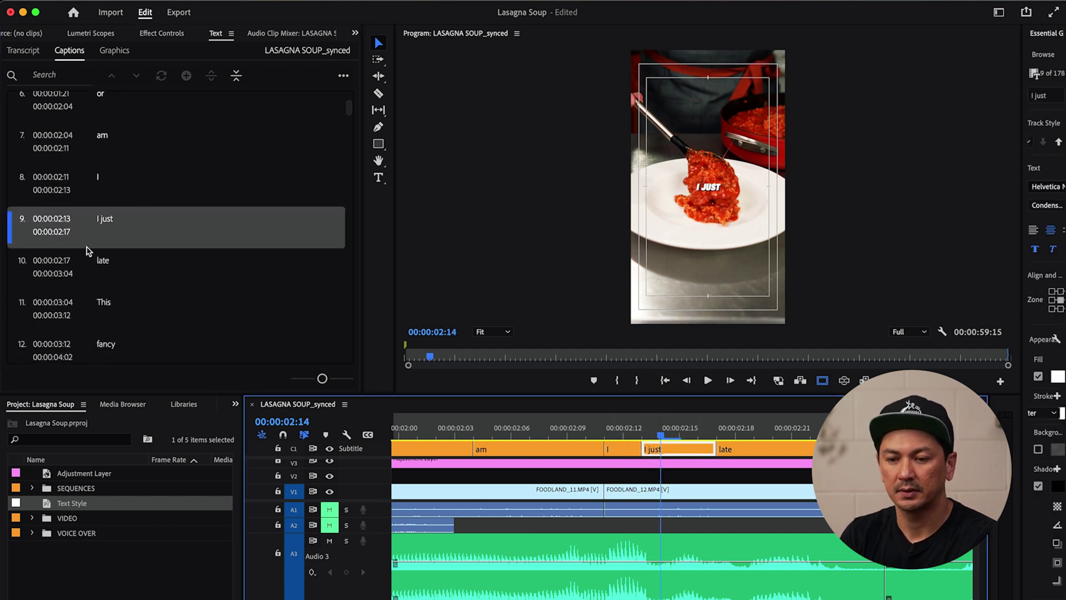
double_click(103, 222)
key("Escape")
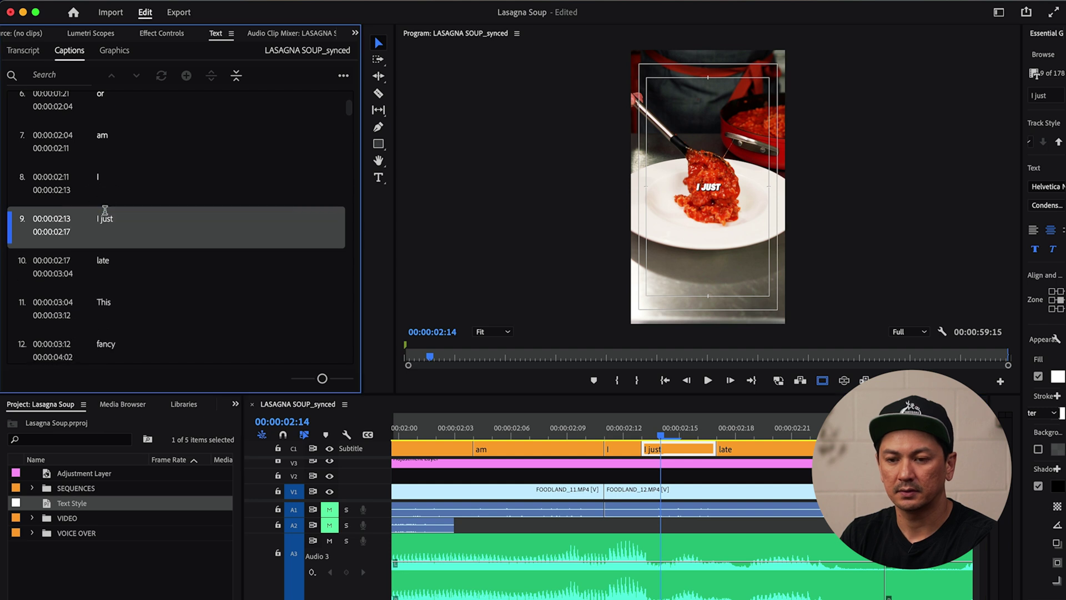
left_click(105, 223)
double_click(105, 222)
left_click(104, 222)
key("BackSpace")
key("BackSpace")
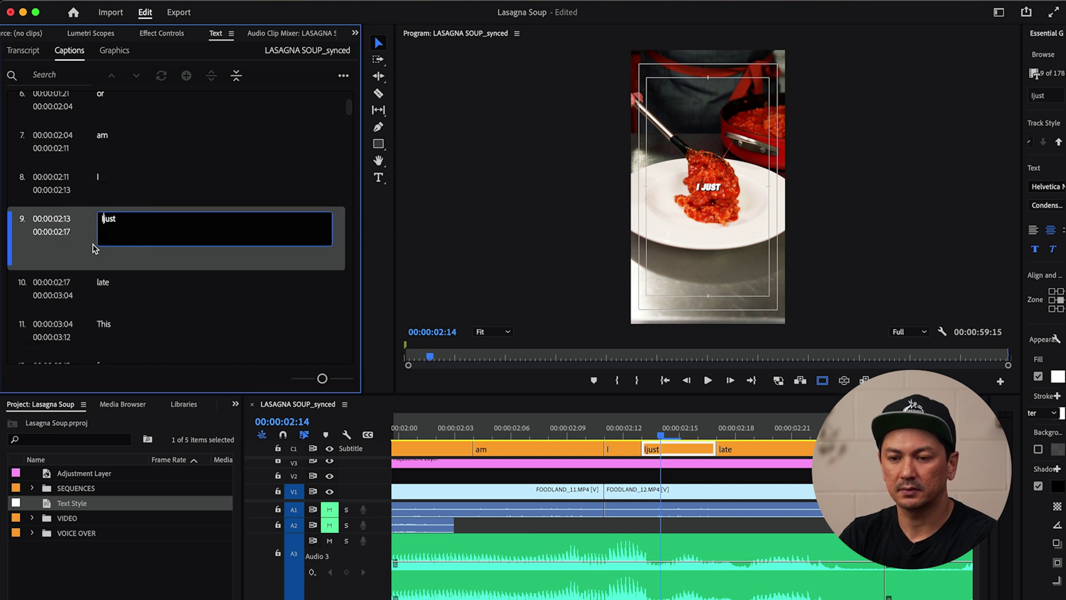
left_click(442, 429)
key("minus")
key("minus")
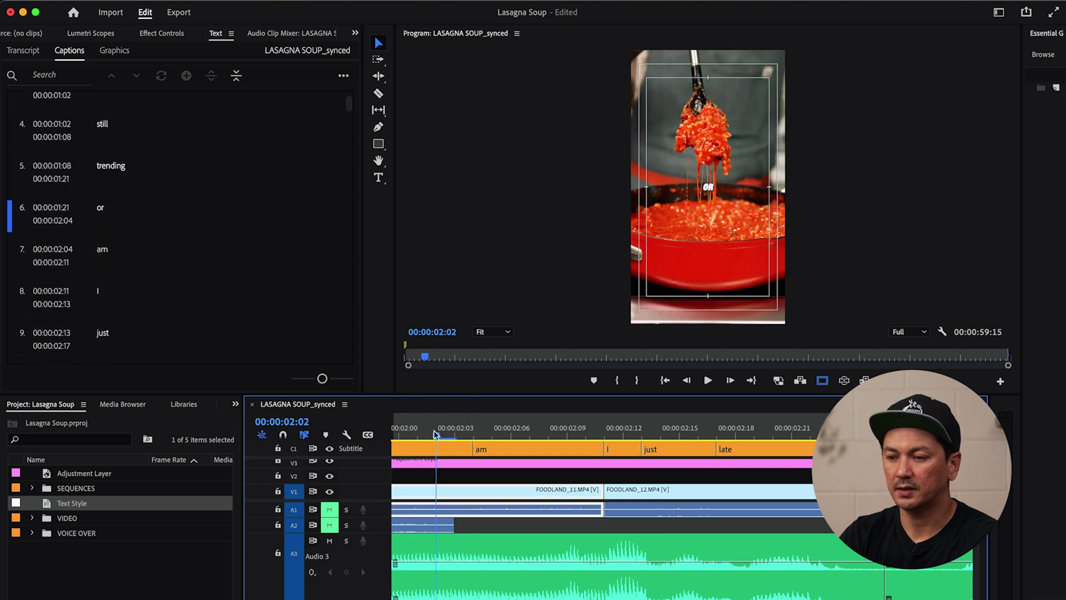
left_click(528, 429)
Play back, then trim the 'paste' caption to end four frames earlier at 00:00:24:01.
key("space")
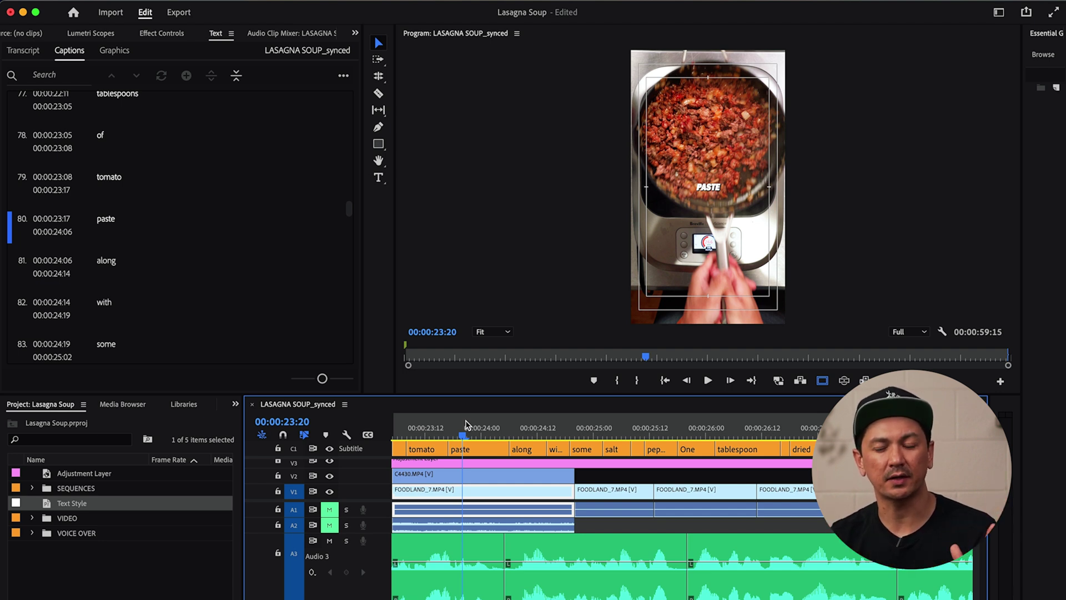
mouse_move(512, 448)
left_mouse_down()
mouse_move(484, 448)
mouse_move(455, 430)
mouse_move(505, 429)
left_mouse_up()
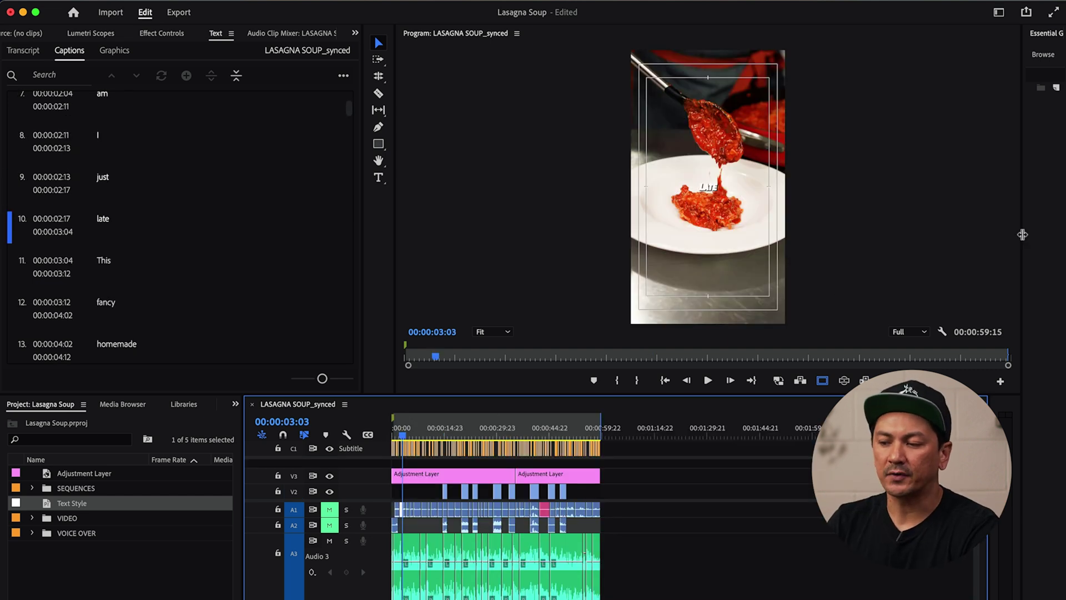
left_click_drag(1022, 234, 704, 248)
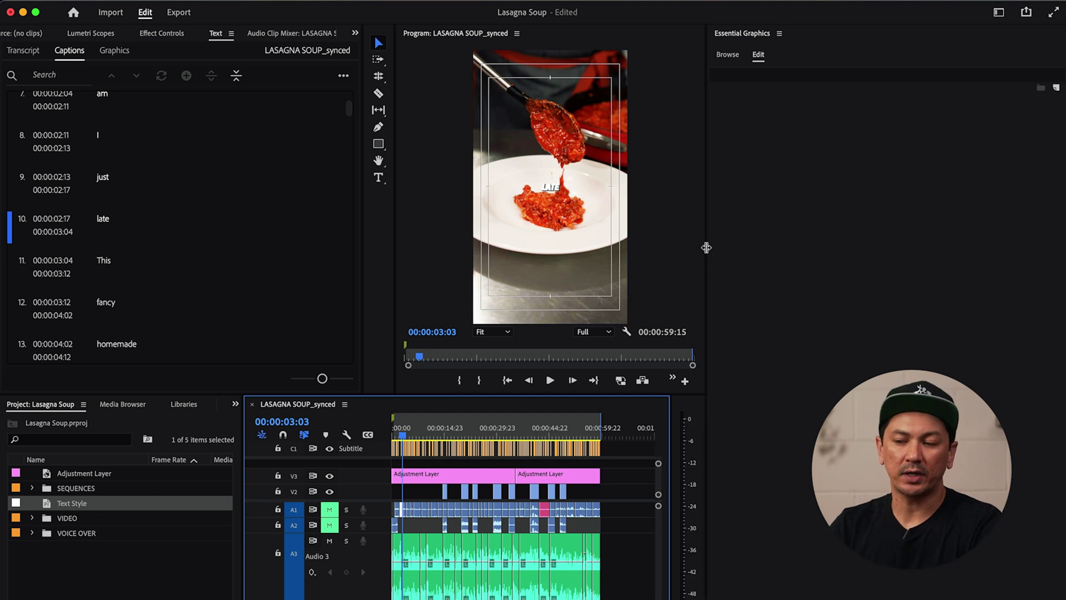
Fill the 'late' caption at 00:00:03:01 with pure red (FF0000).
left_click(400, 431)
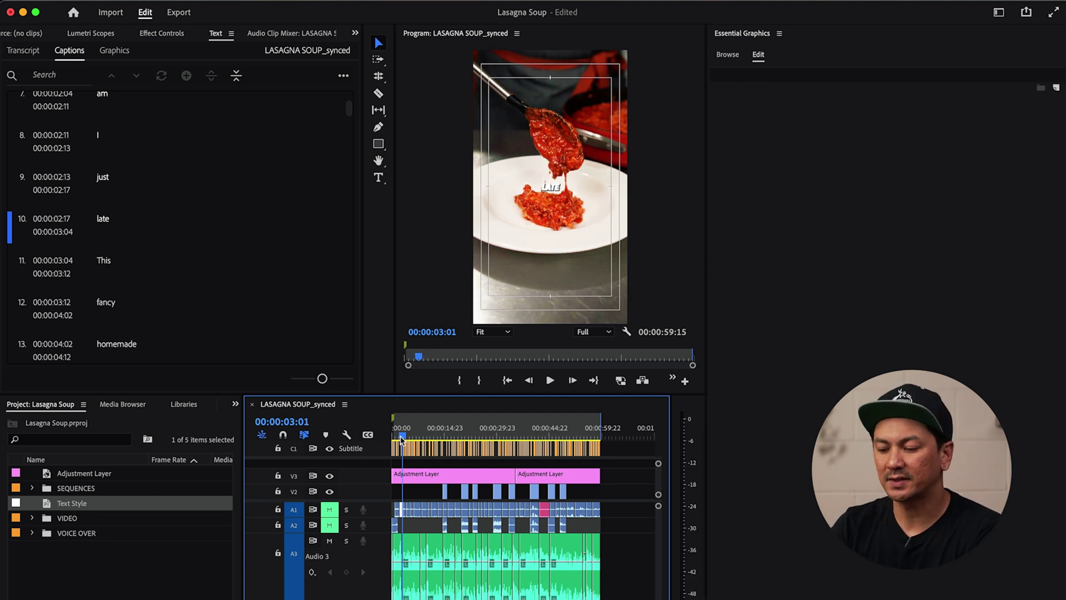
key("=")
key("=")
key("=")
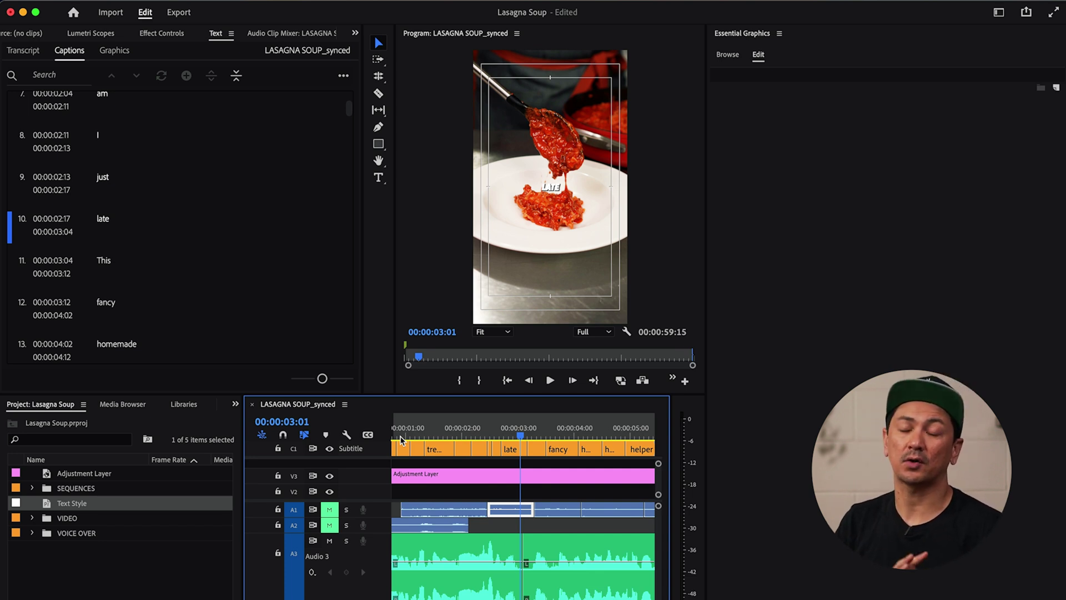
left_click(516, 451)
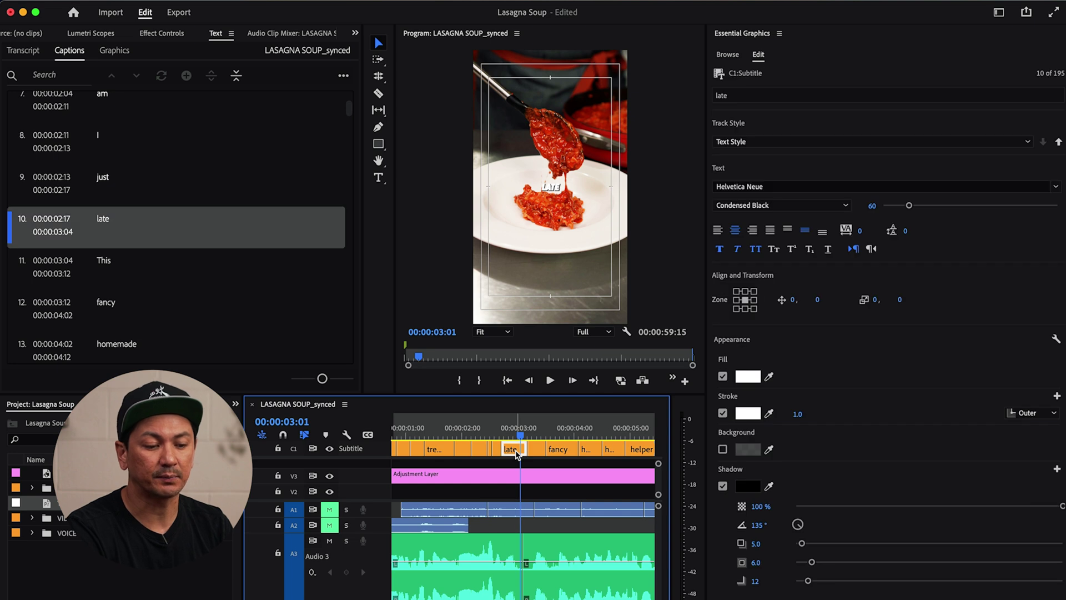
left_click(755, 379)
left_click_drag(509, 373, 544, 428)
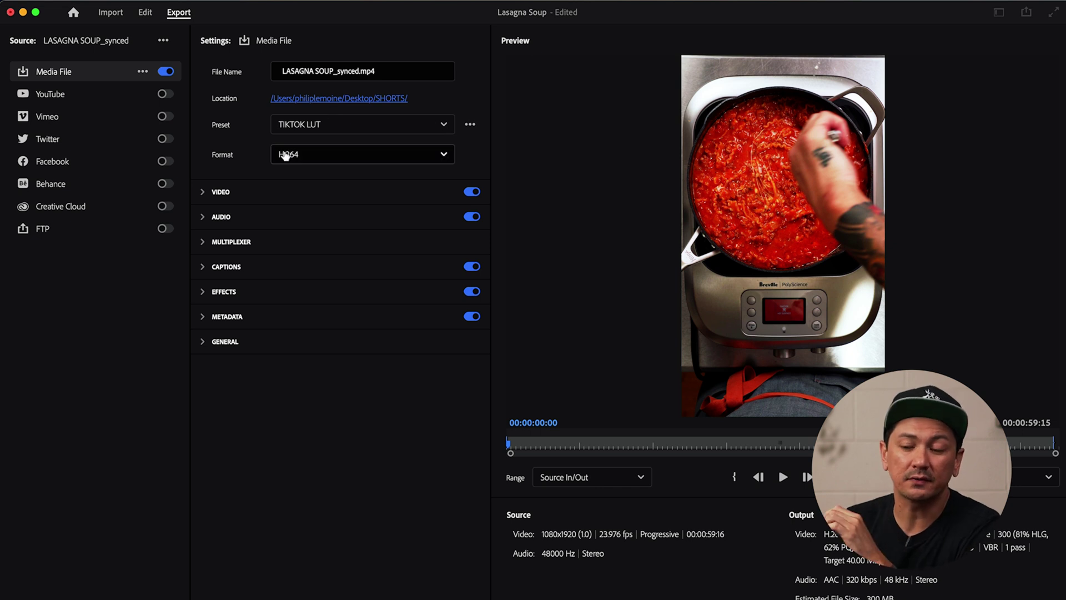
Set caption export to Burn Captions Into Video and preview at 00:00:04:03.
left_click(203, 267)
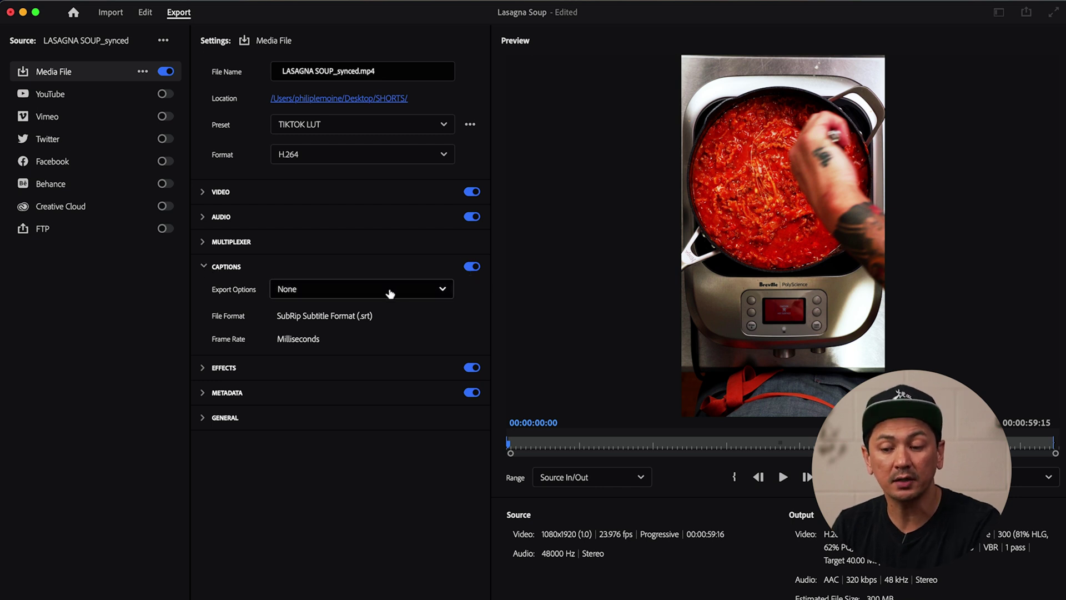
left_click(373, 288)
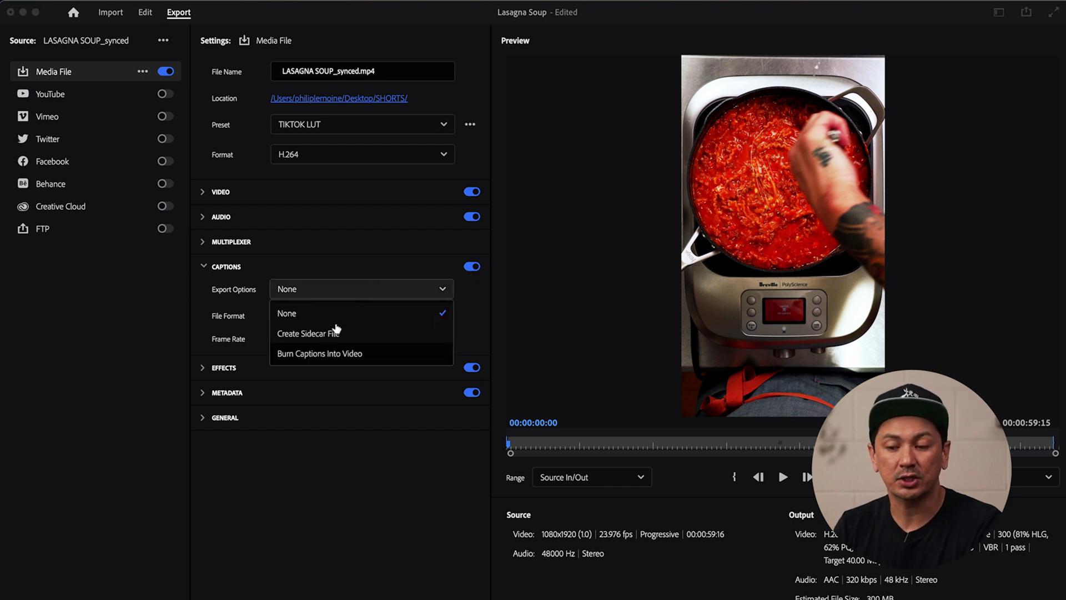
left_click(331, 354)
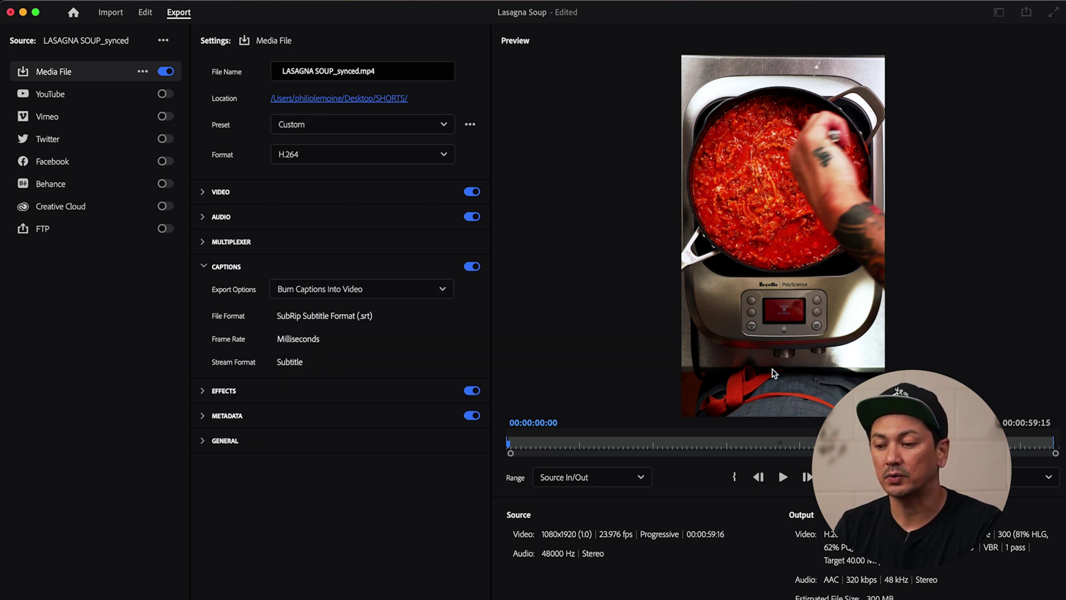
left_click(543, 444)
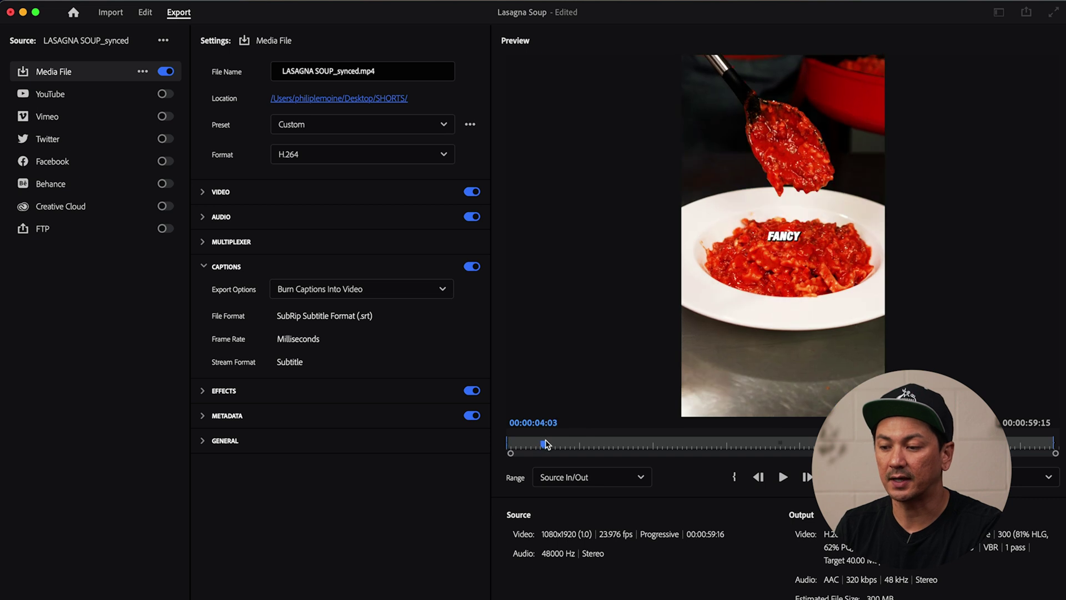